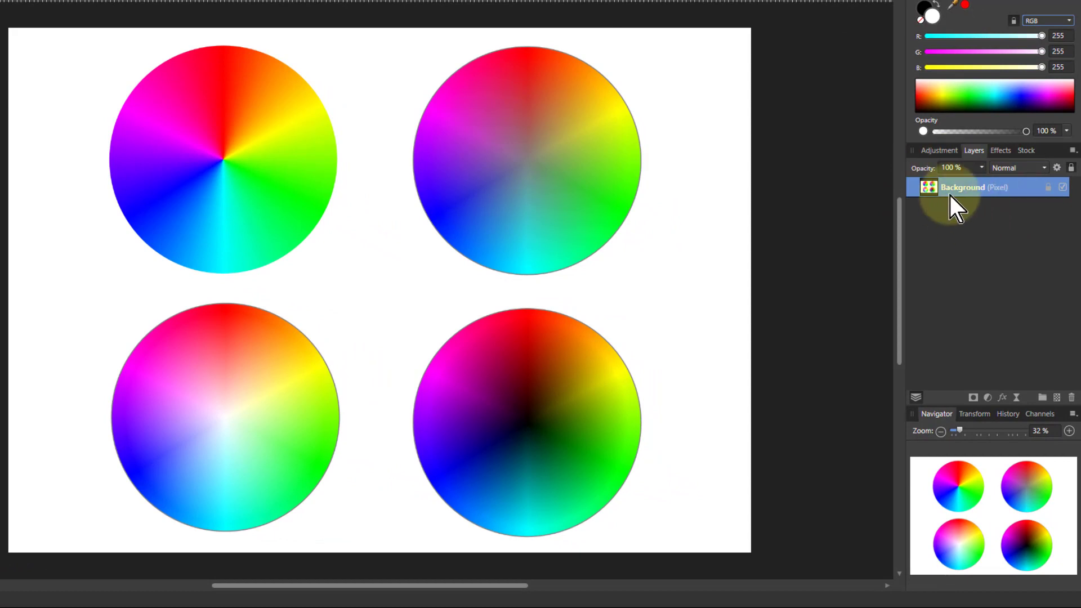
Step: Add a Selective Colour adjustment above the colour wheels image and turn off its Relative option
left_click(989, 402)
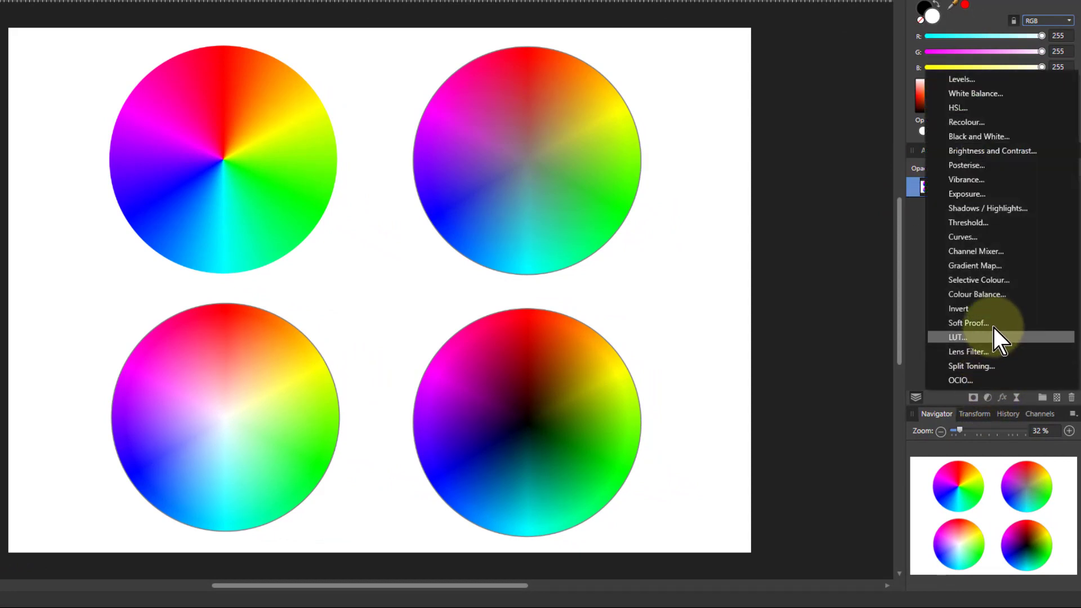
left_click(988, 281)
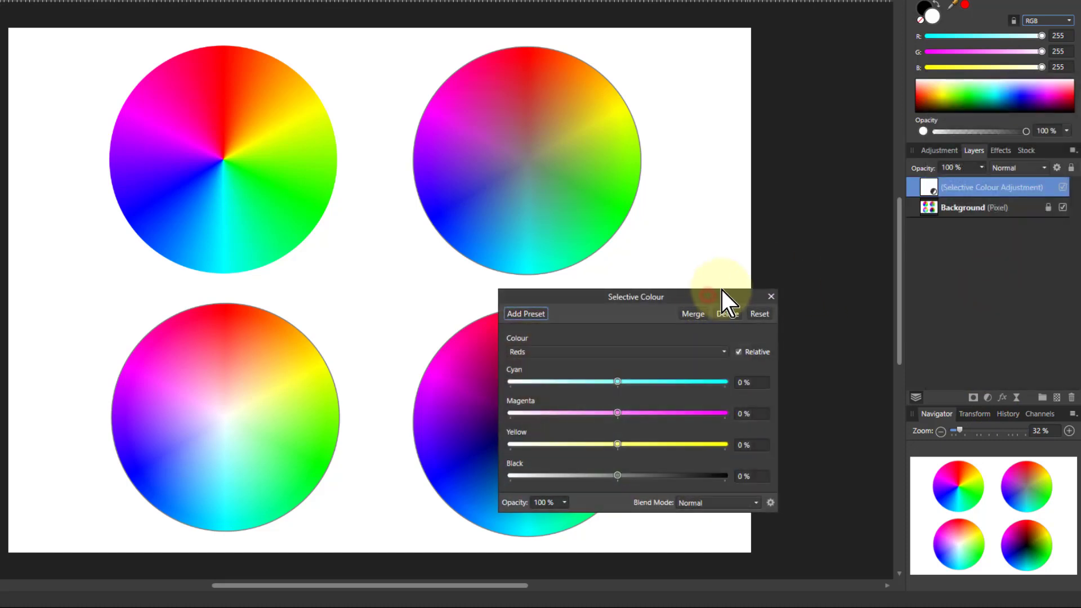
left_click_drag(721, 290, 851, 213)
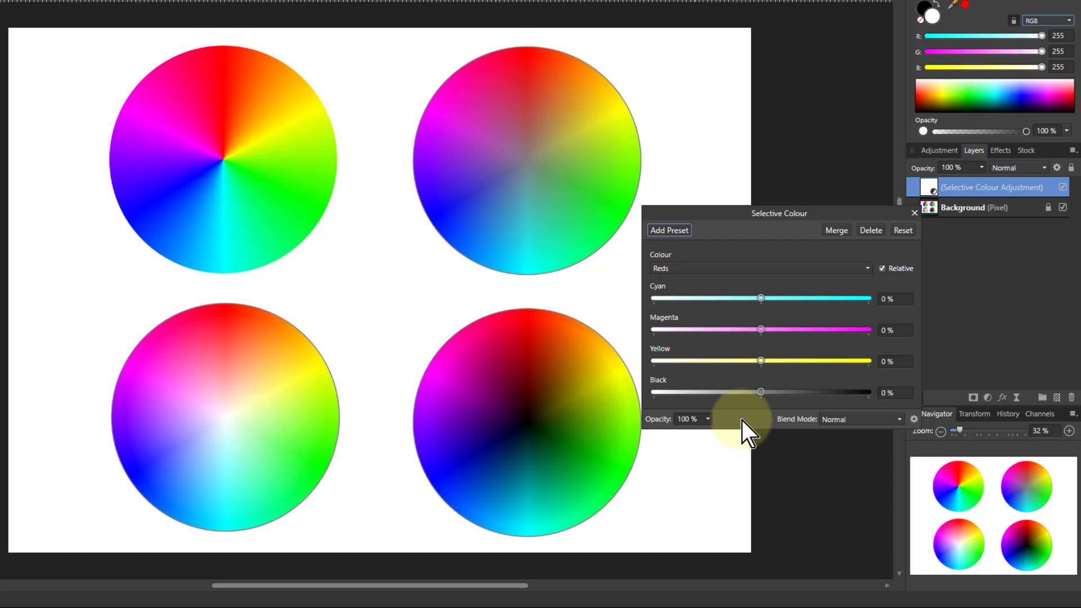
left_click(882, 268)
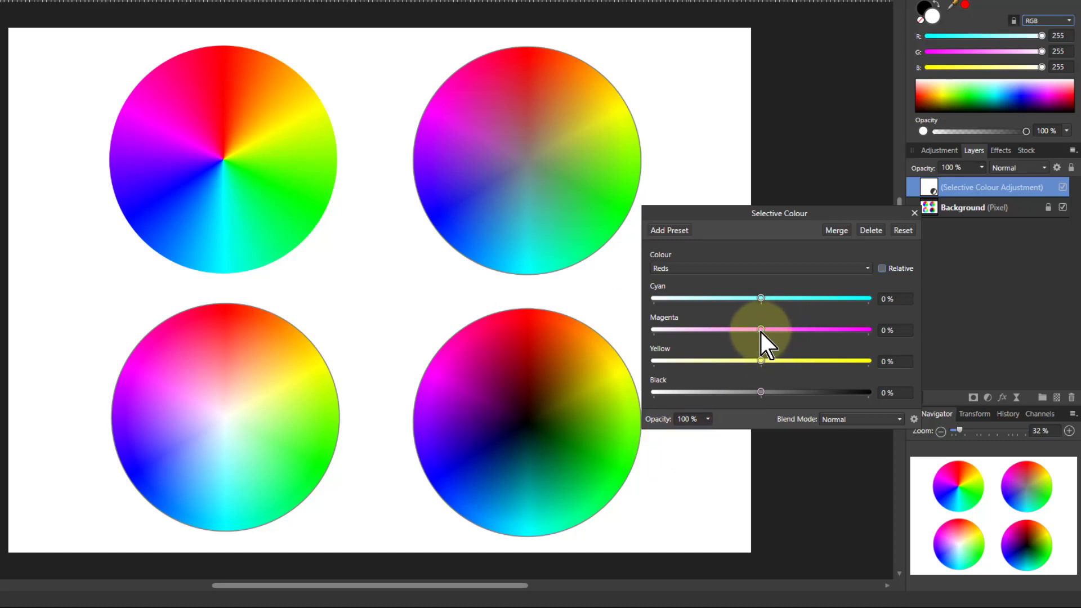
Step: Set both magenta and yellow to 100% for the Reds in the Selective Colour adjustment
left_click_drag(761, 332, 880, 330)
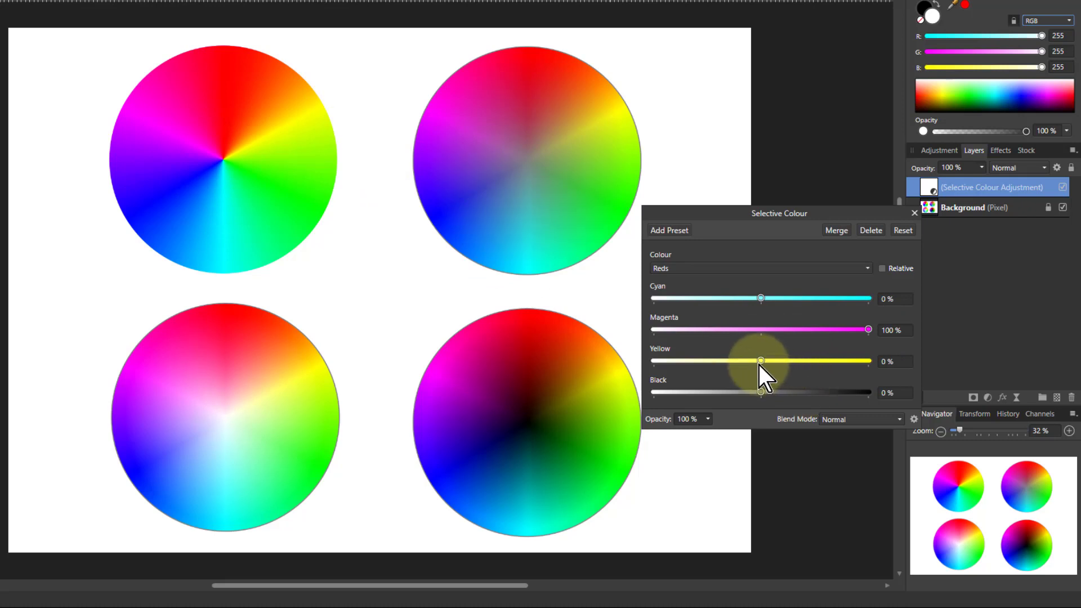
left_click_drag(870, 330, 765, 332)
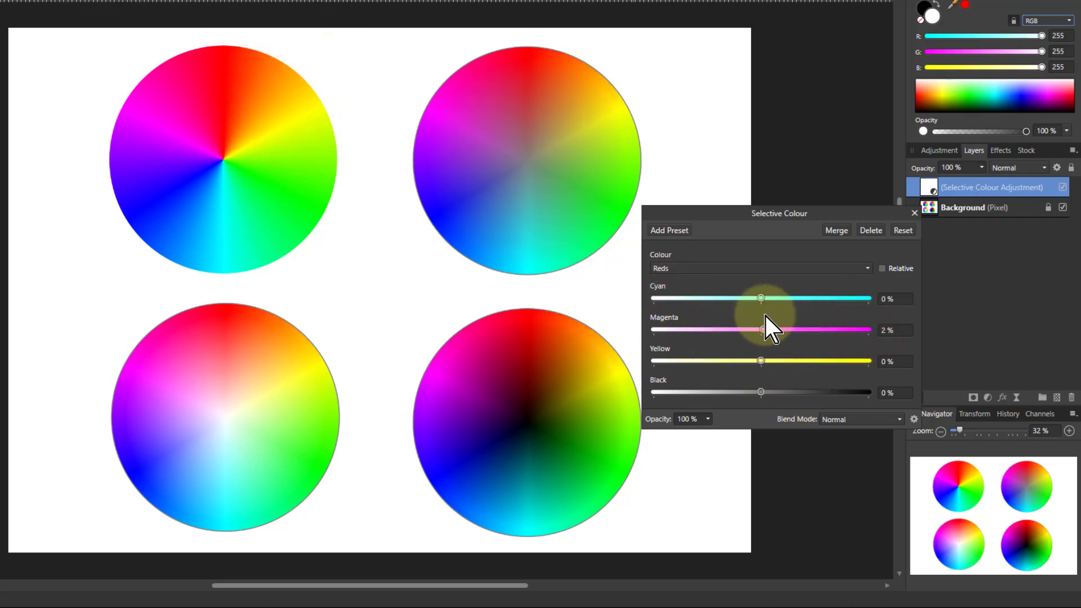
left_click_drag(763, 328, 871, 330)
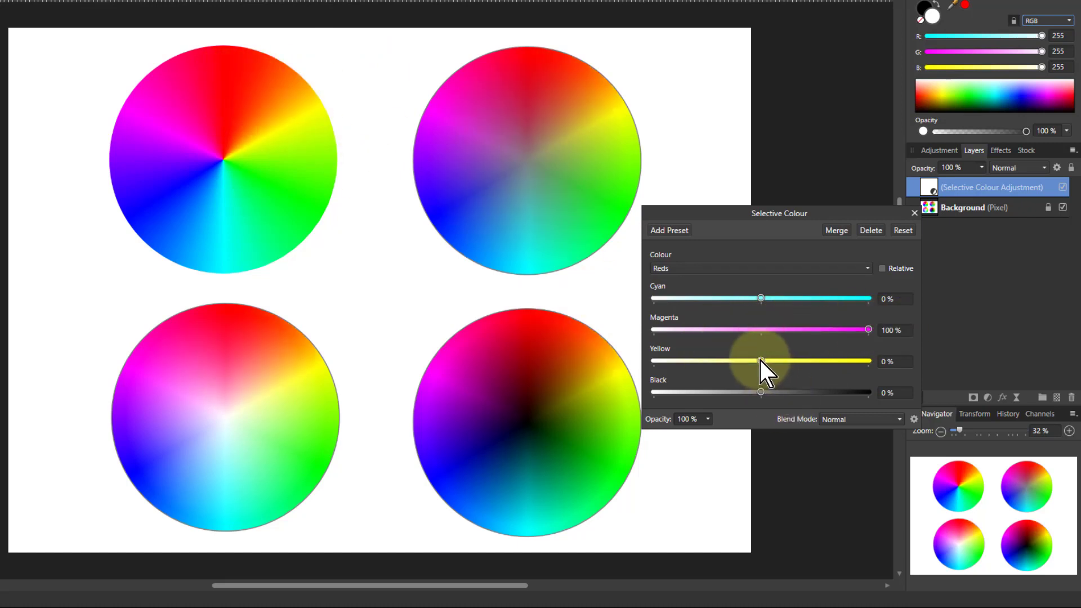
left_click_drag(761, 361, 812, 361)
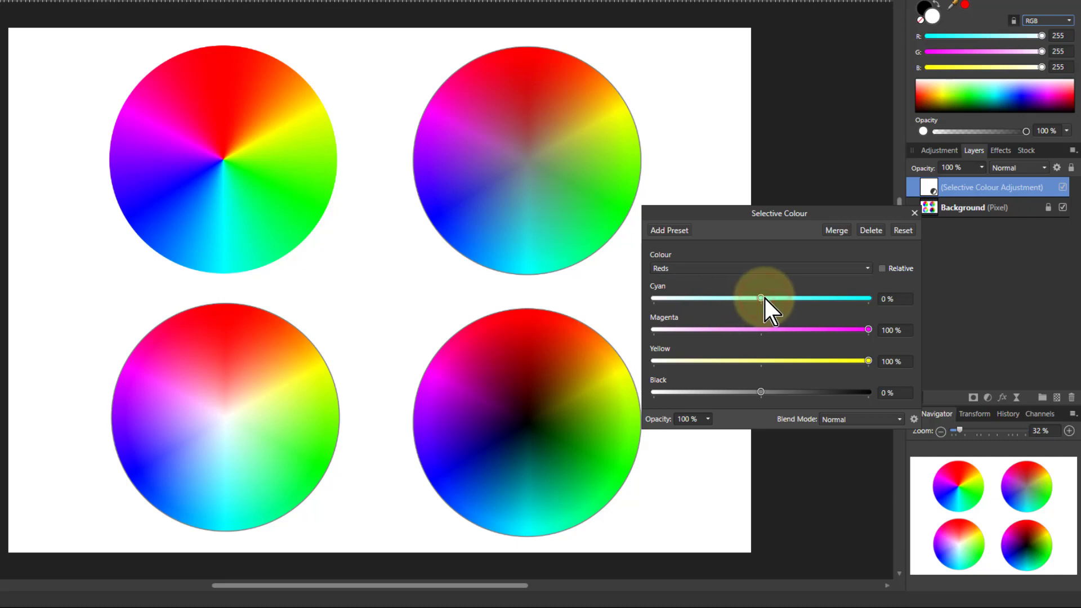
Step: Try lowering cyan to -100% for the Reds, and reset it to 0%
mouse_move(764, 299)
left_mouse_down()
mouse_move(680, 308)
mouse_move(752, 302)
left_mouse_up()
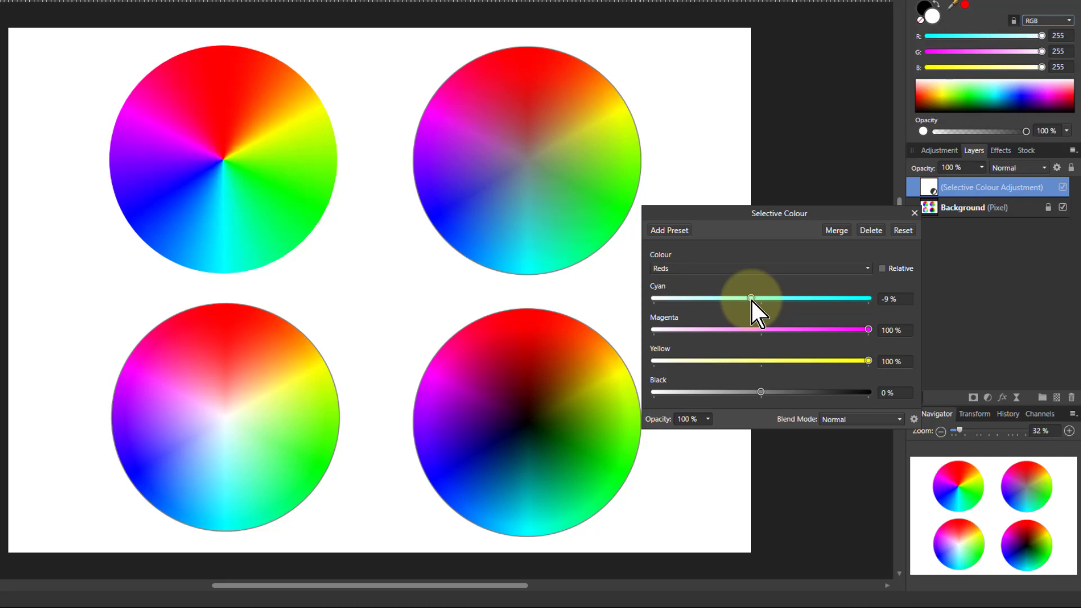
left_click_drag(752, 302, 689, 303)
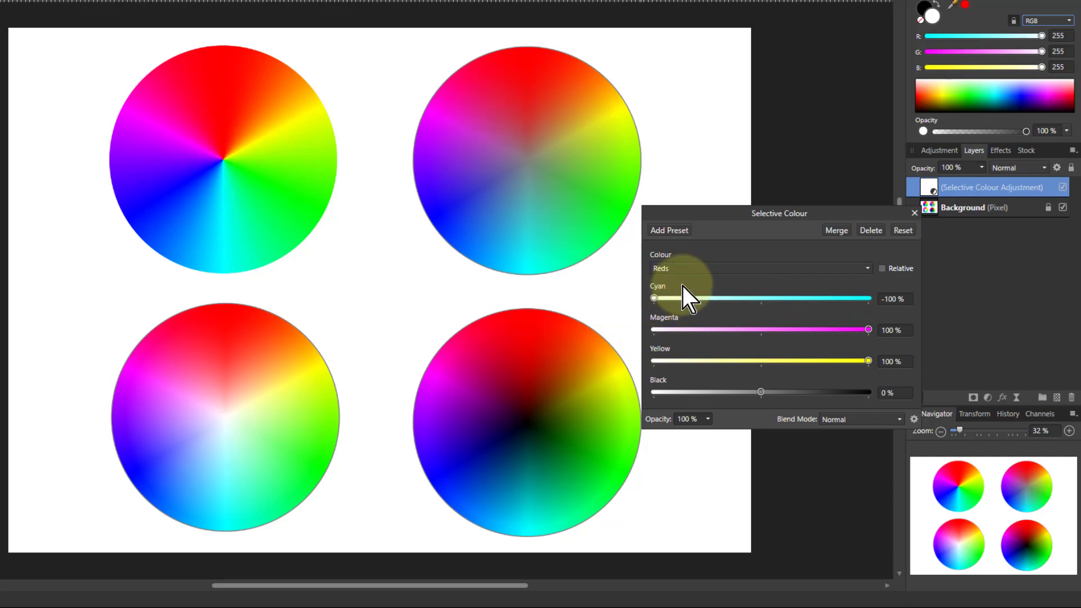
double_click(654, 298)
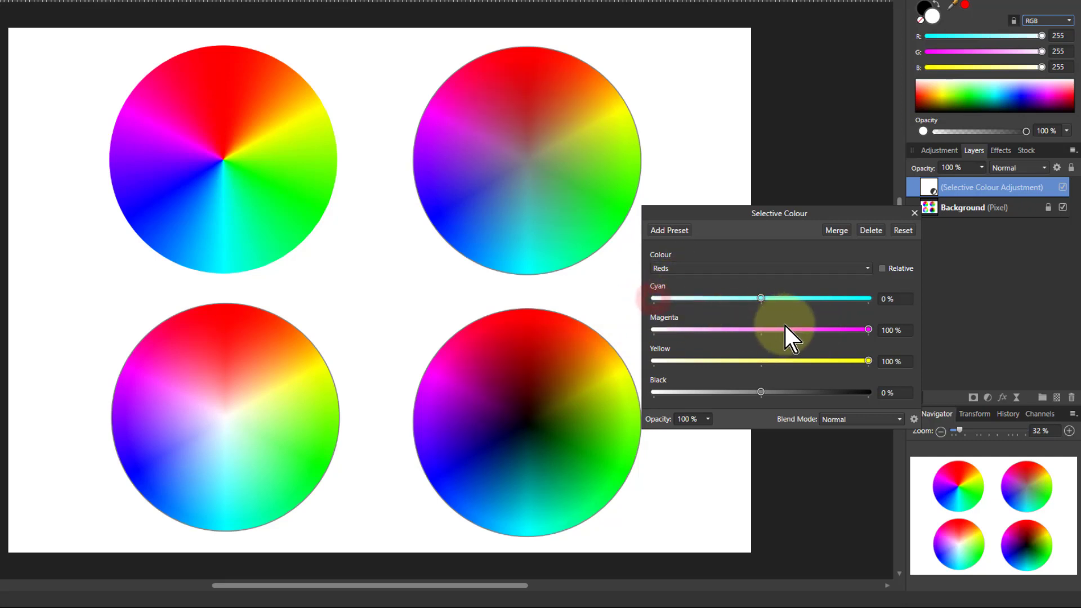
Step: Set cyan and yellow to 100% for the Greens in the Selective Colour adjustment
left_click(753, 271)
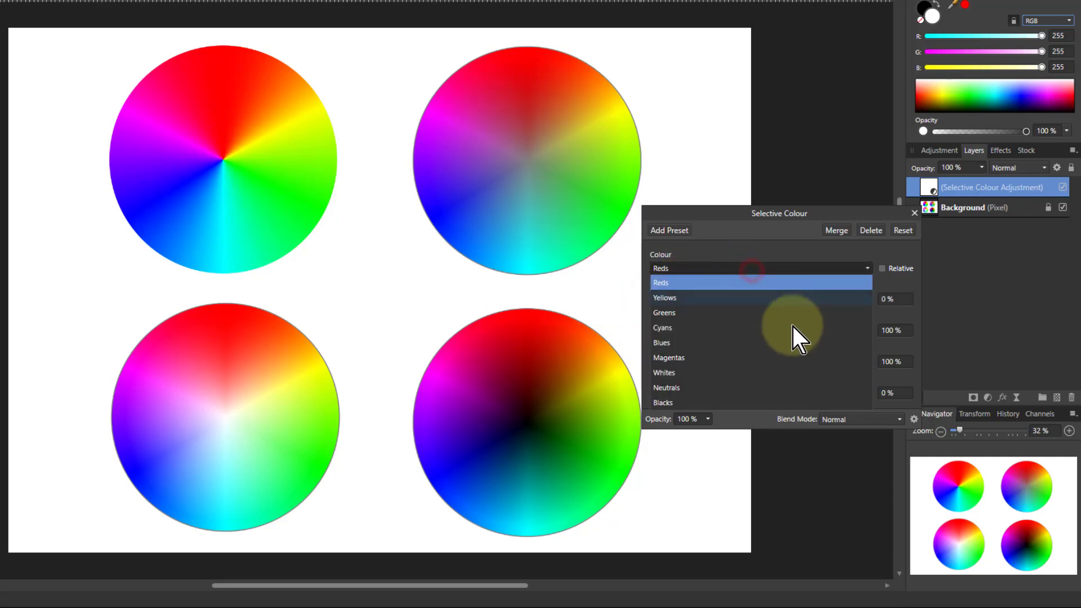
left_click(709, 312)
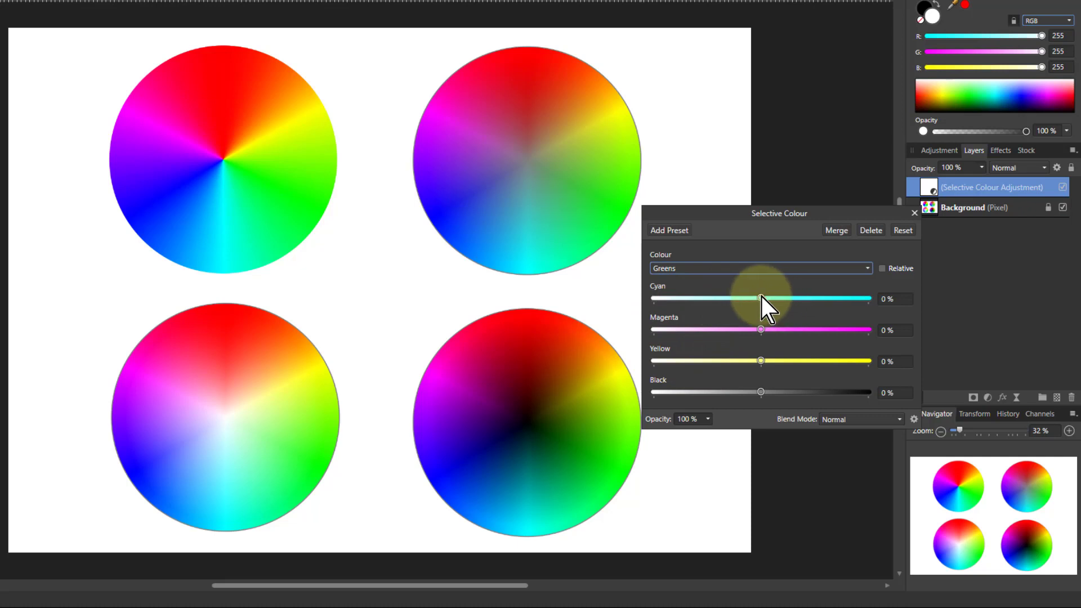
left_click_drag(763, 298, 926, 298)
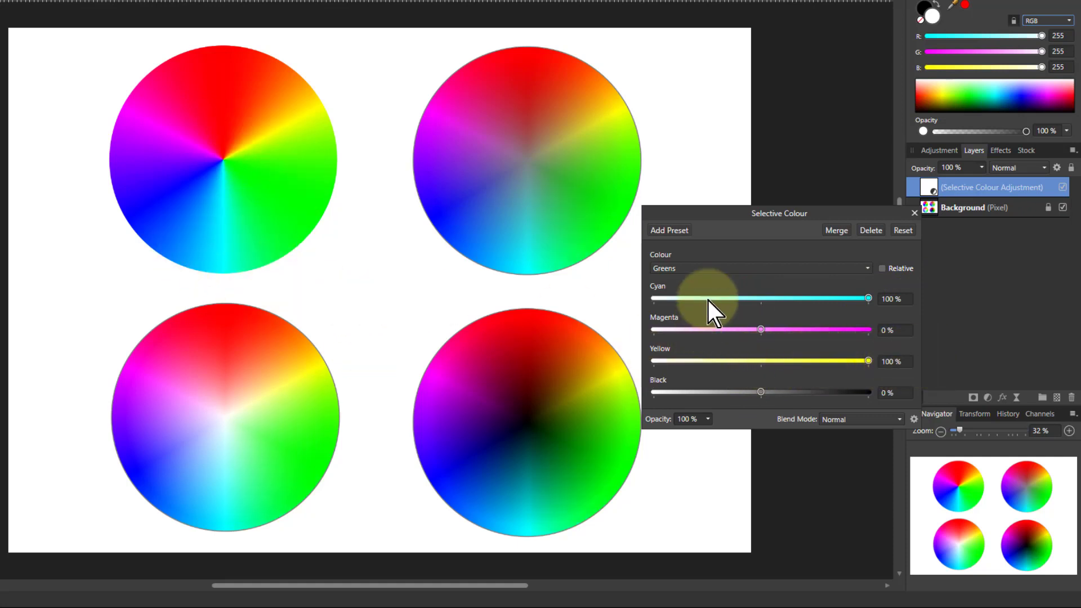
Step: Set cyan and magenta to 100% for the Blues in the Selective Colour adjustment
left_click(709, 267)
left_click(705, 344)
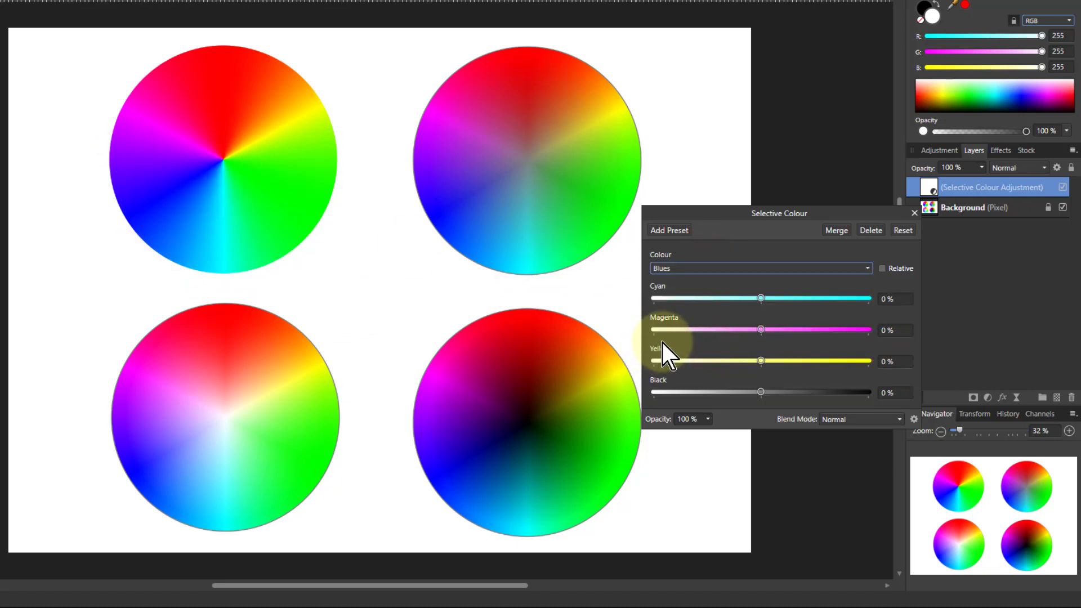
left_click_drag(761, 298, 867, 299)
left_click_drag(762, 332, 935, 328)
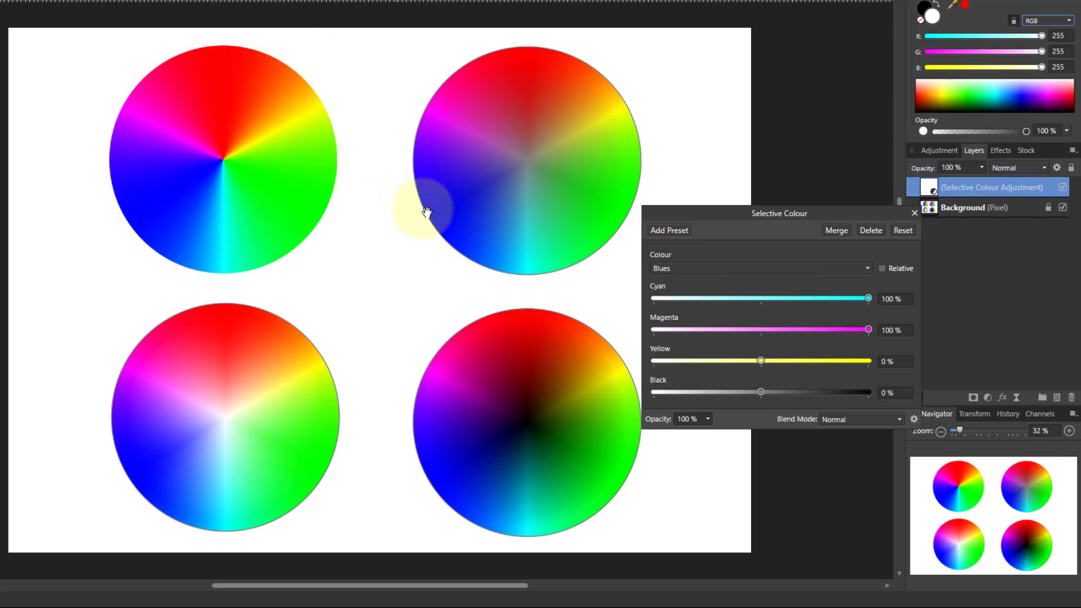
Step: Rename the Selective Colour adjustment layer to RGB
left_click(936, 186)
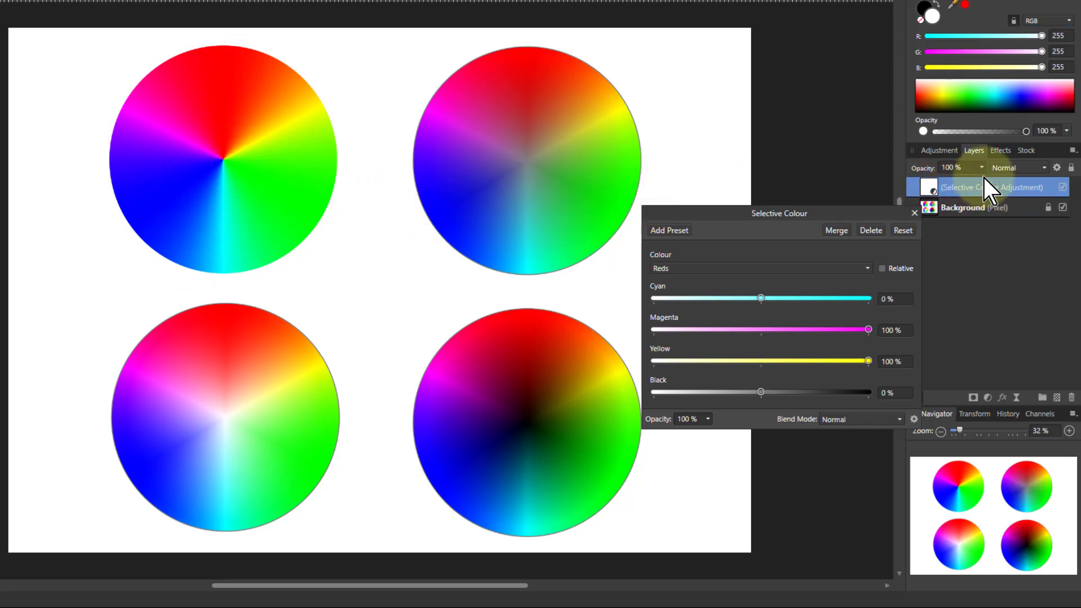
double_click(973, 187)
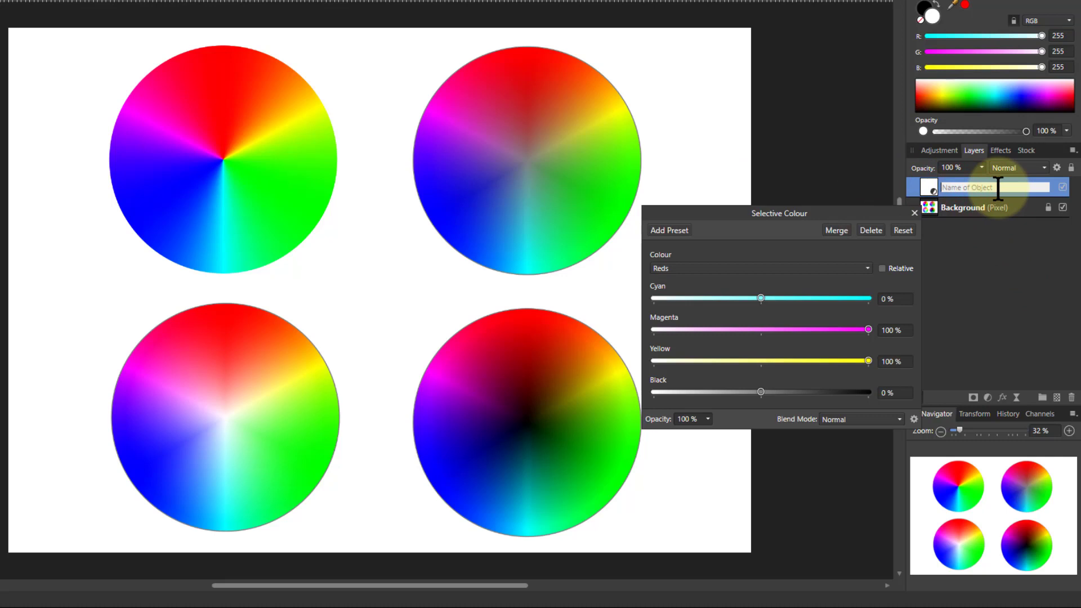
type("RGB")
key("Return")
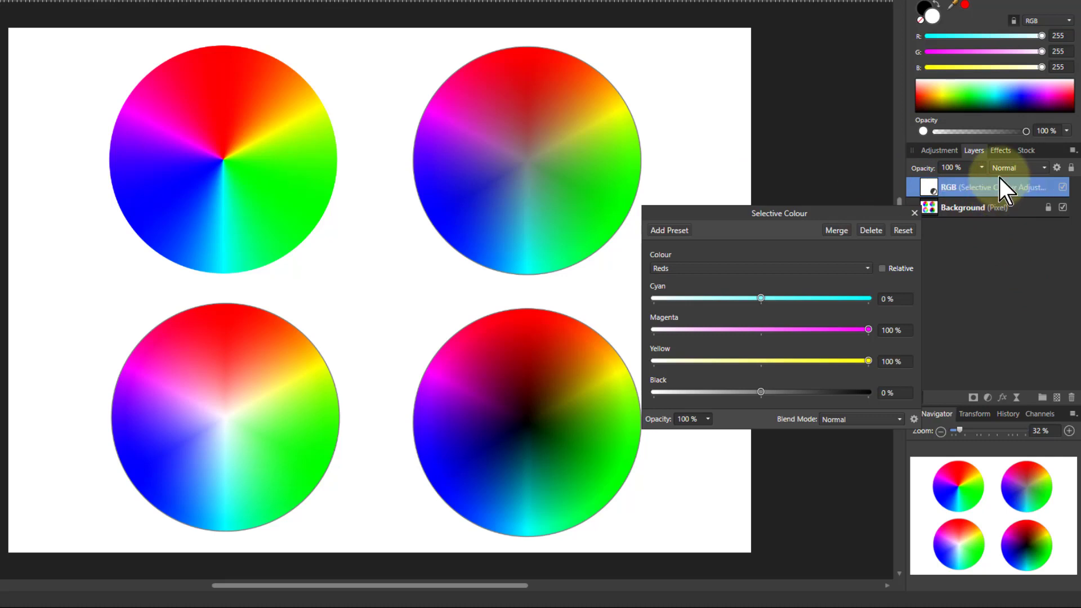
Step: Paste the RGB adjustment layer into the landscape photo document and toggle its visibility to compare before and after
left_click(531, 3)
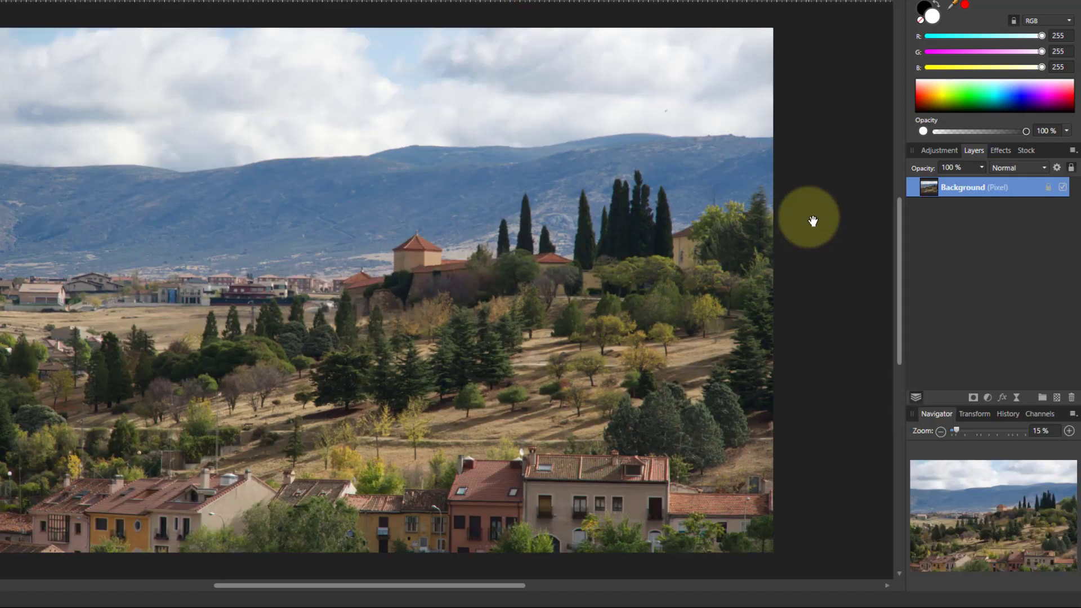
key("ctrl+v")
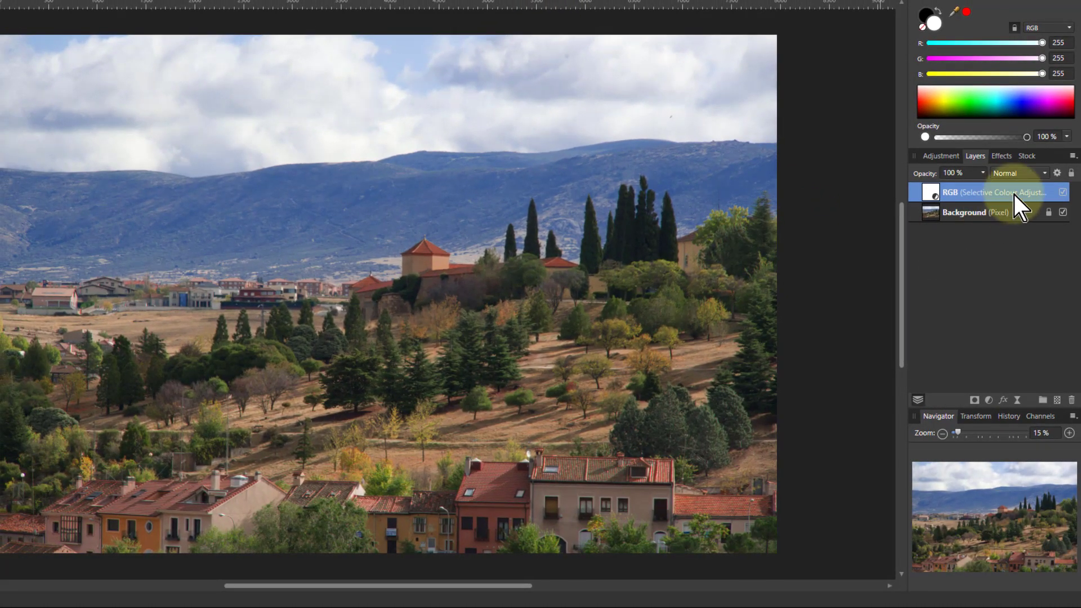
left_click(1061, 192)
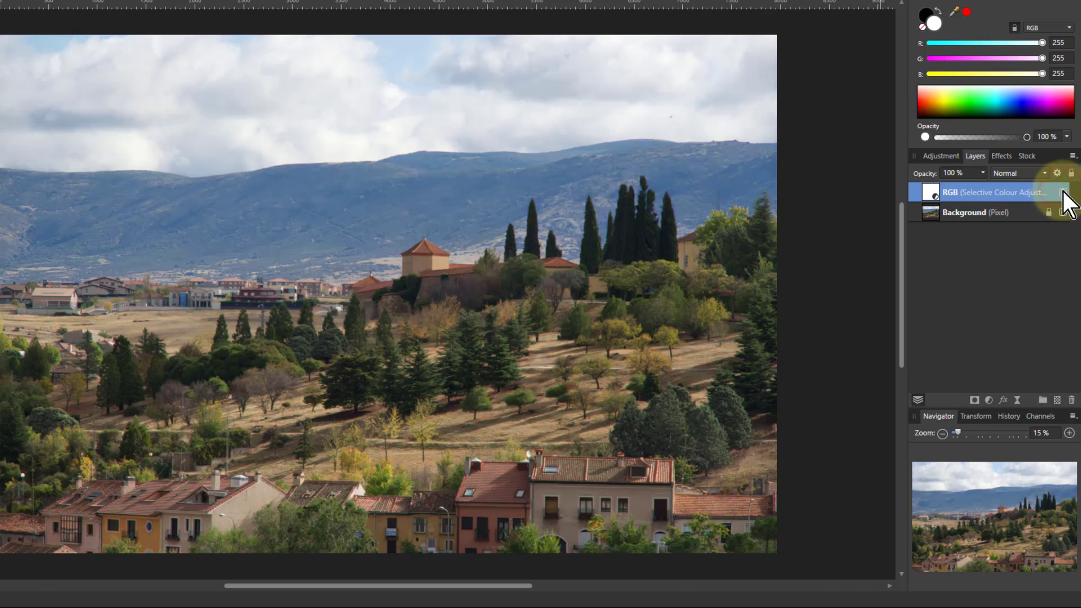
left_click(1062, 192)
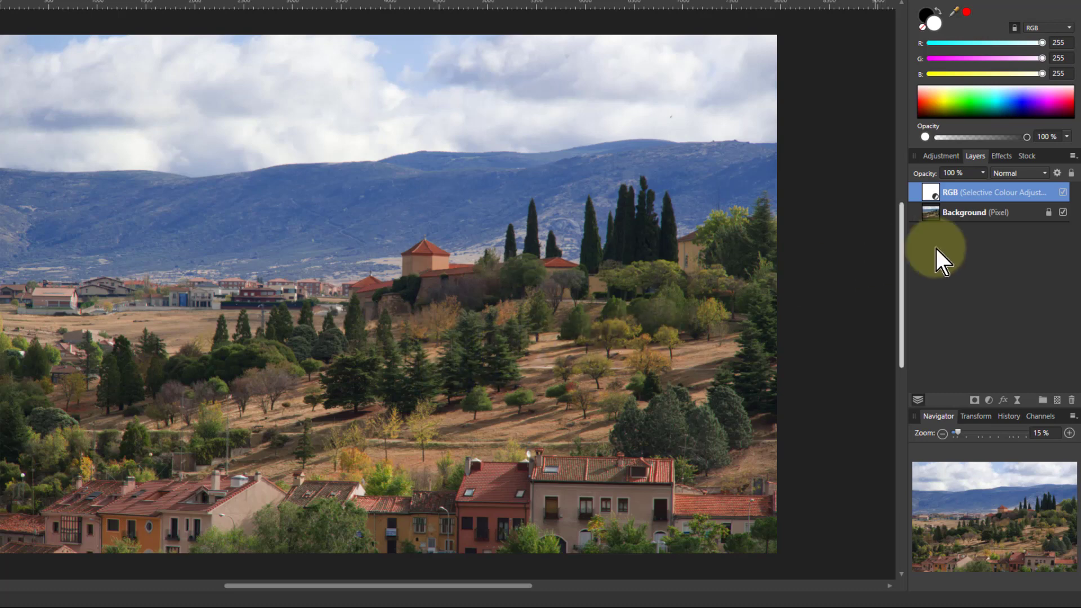
Step: Try the Overlay blend mode on the RGB adjustment layer, reducing its opacity to about 28% and restoring it to 100%
left_click(1012, 178)
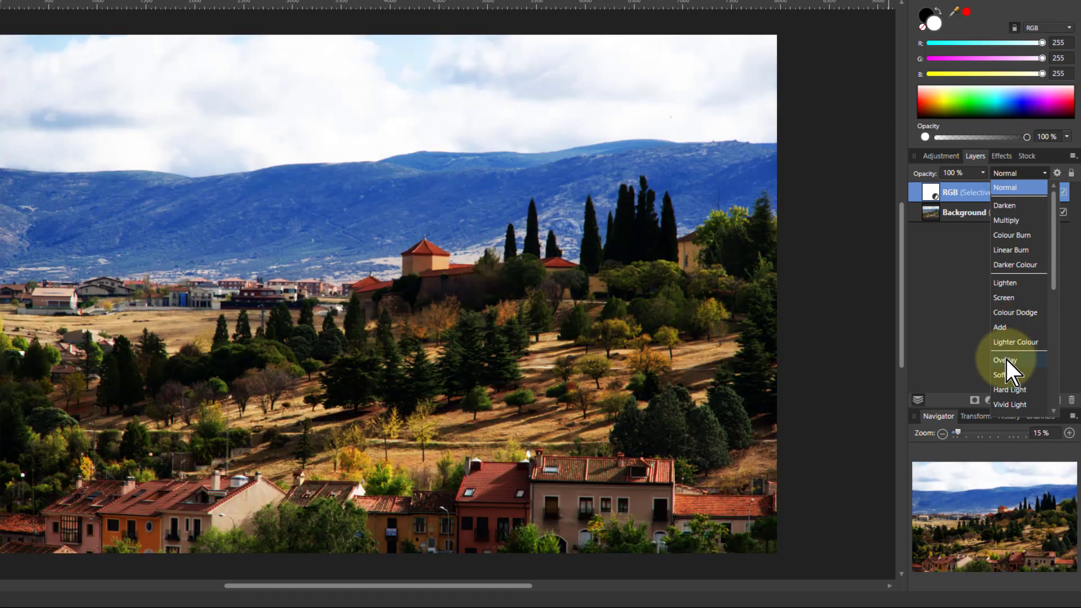
left_click(1006, 361)
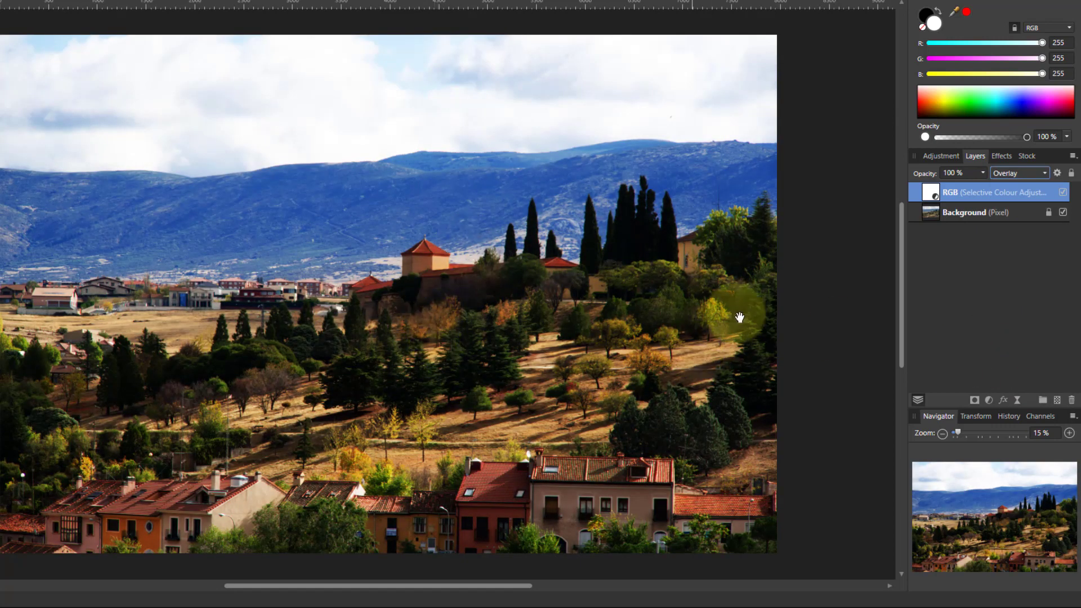
left_click_drag(984, 175, 913, 200)
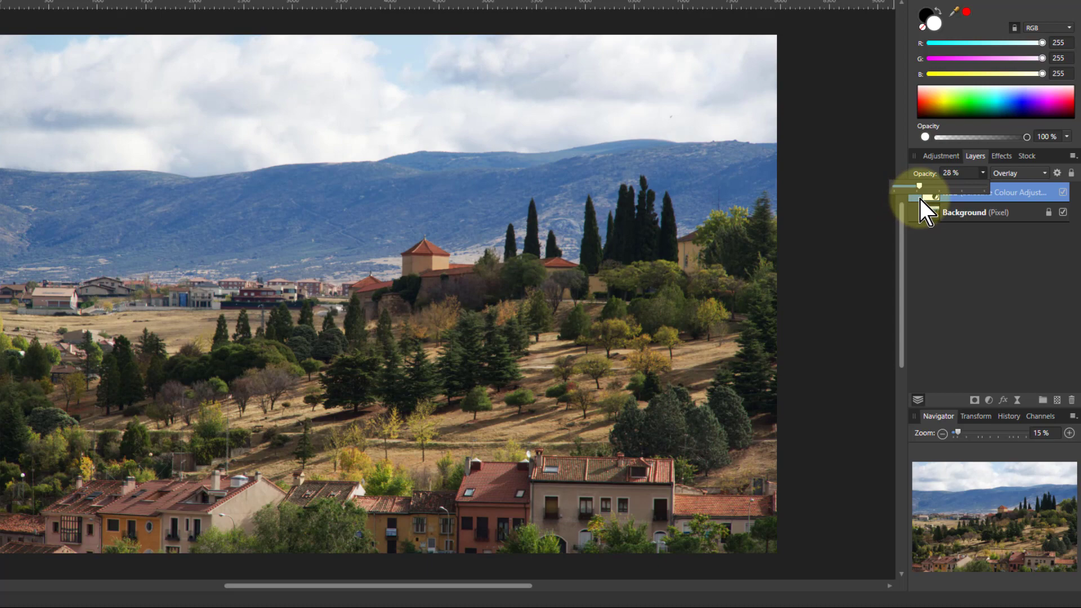
left_click_drag(920, 200, 1012, 188)
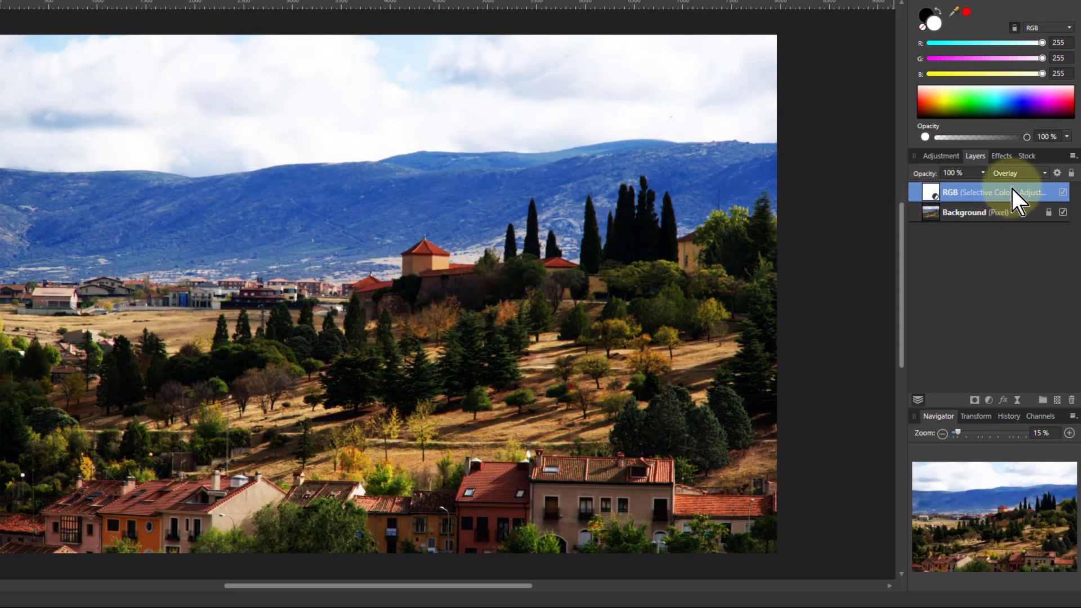
Step: Set the RGB adjustment layer's blend mode to Colour and toggle the layer's visibility to compare the effect
left_click(1003, 169)
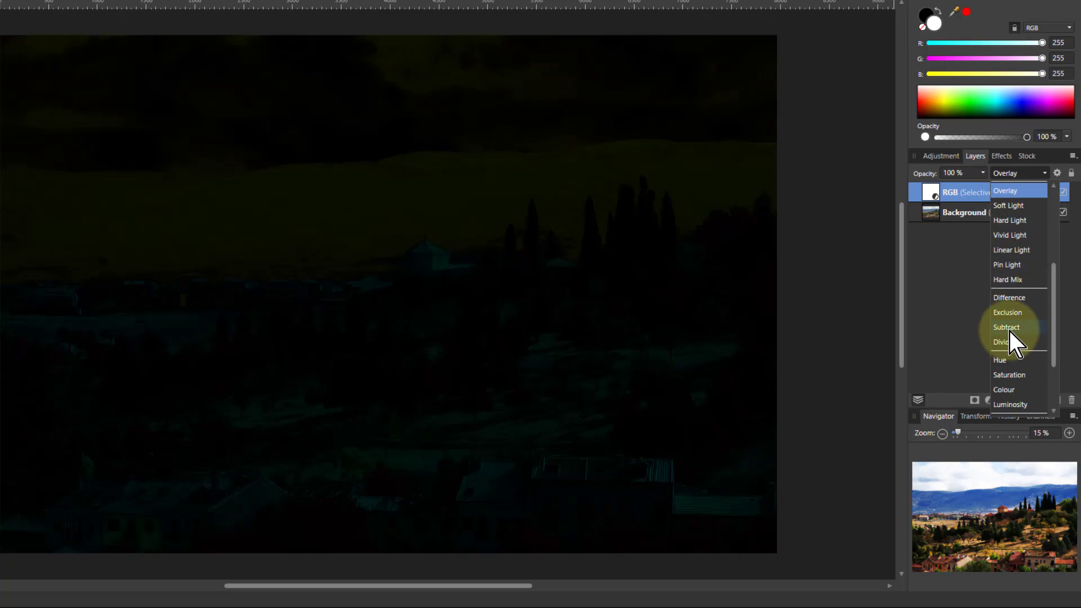
scroll(1009, 332, "down", 1)
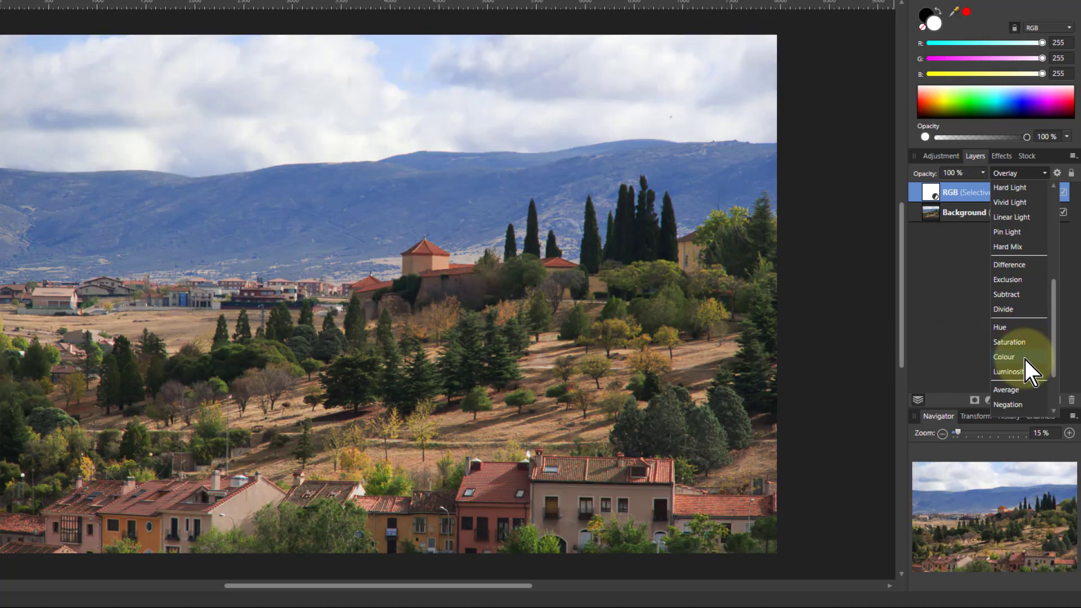
left_click(1011, 357)
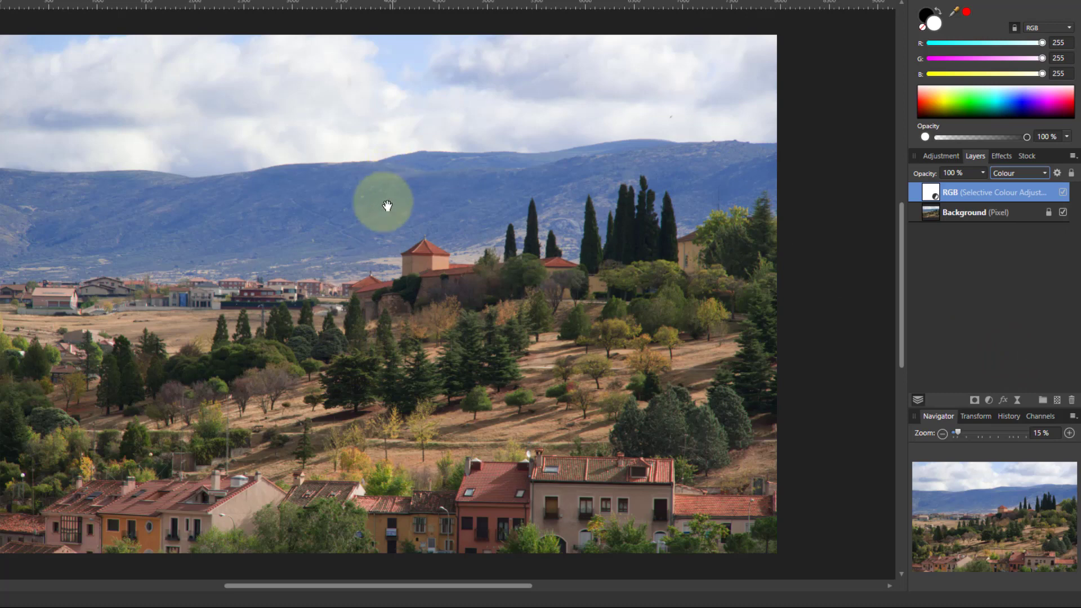
left_click(1062, 192)
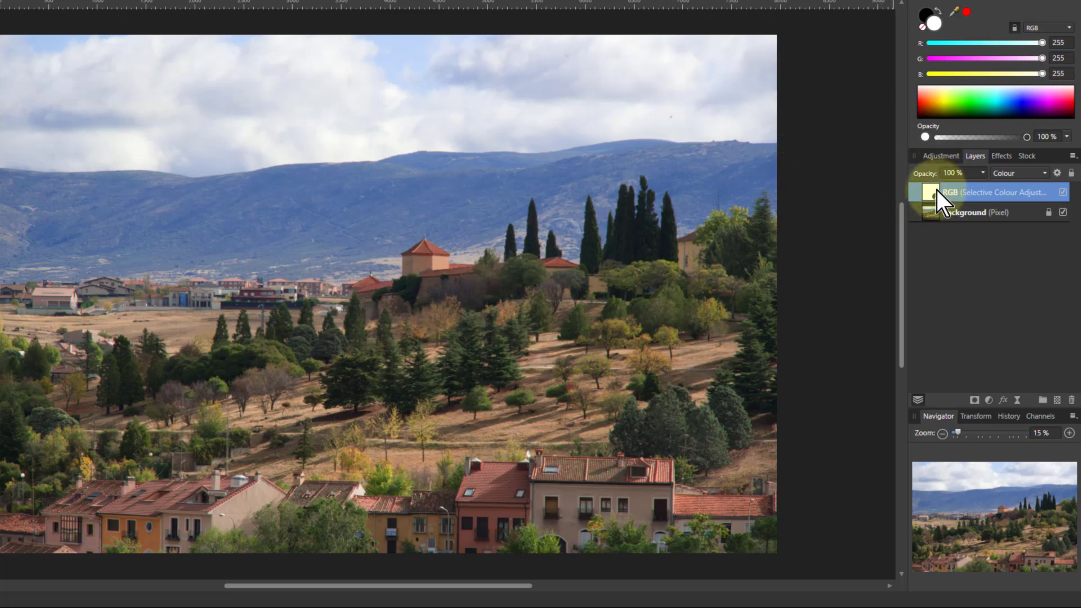
Step: Return to the colour wheels document and rename its Selective Colour adjustment layer to CMY
left_click(199, 3)
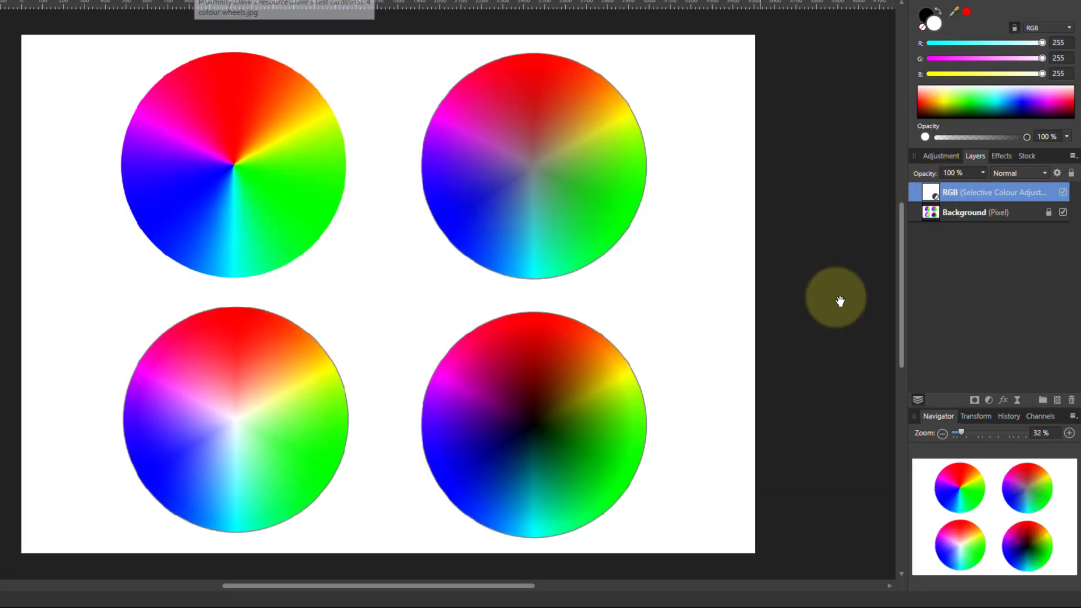
double_click(961, 195)
type("CMY")
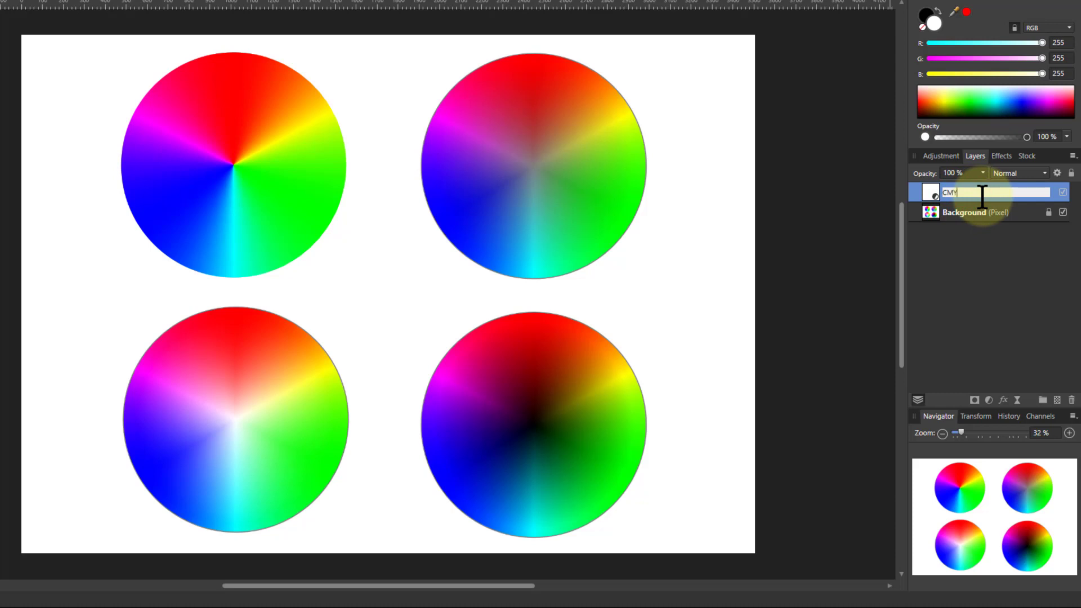
key("Return")
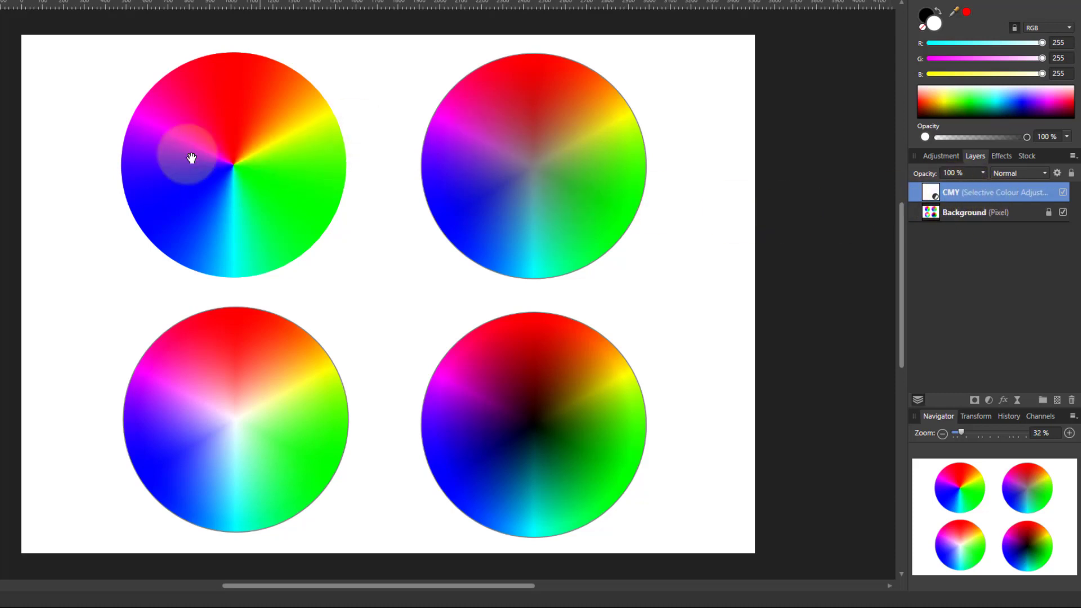
Step: Reset the CMY layer's Selective Colour settings and turn off the Relative option
double_click(932, 196)
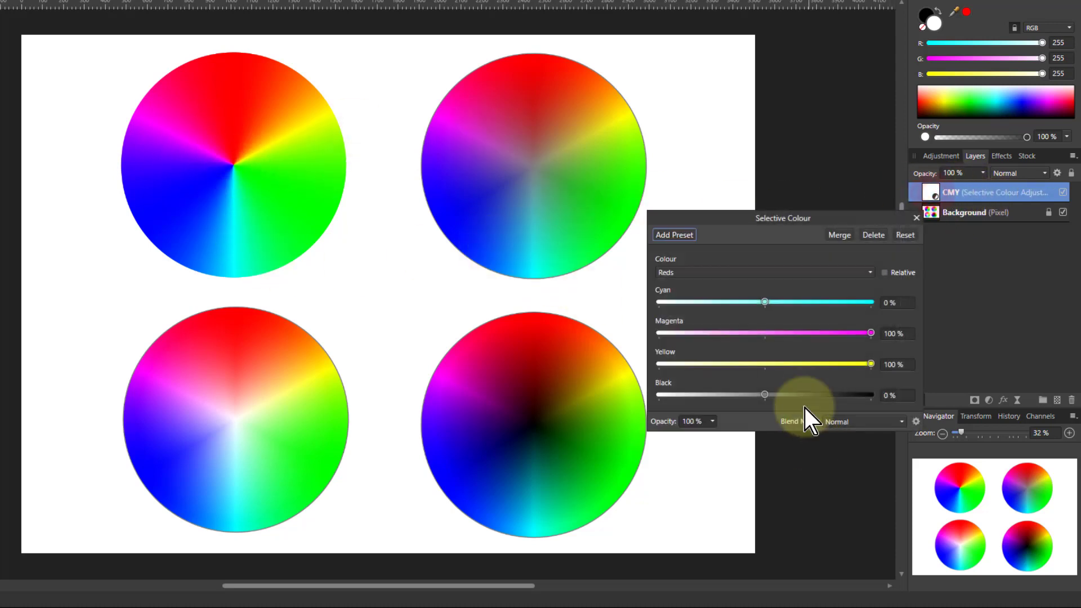
left_click(904, 235)
left_click(884, 274)
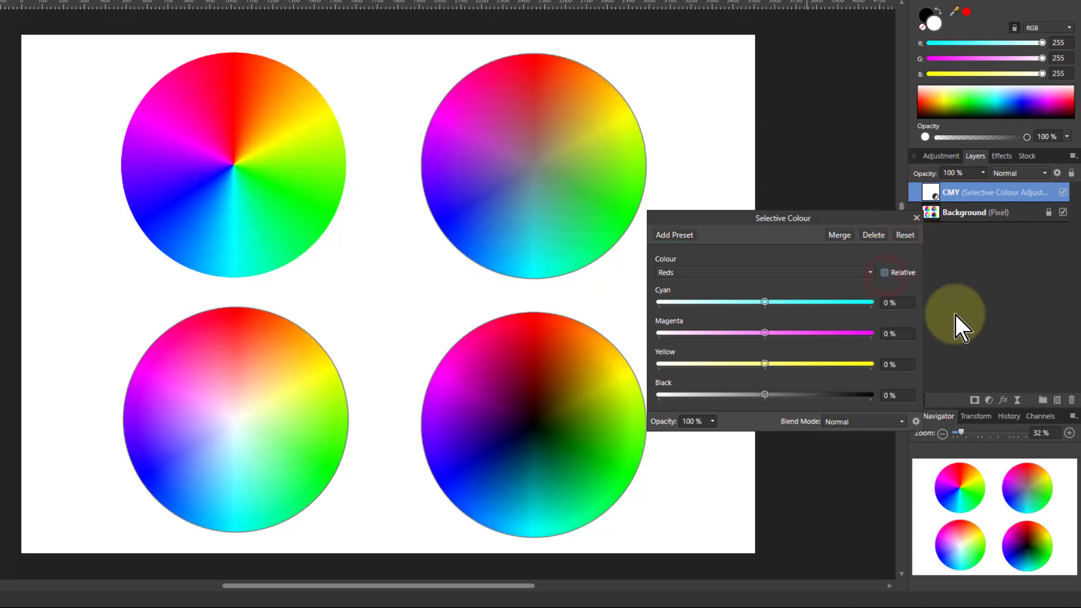
Step: For the Yellows range of the CMY adjustment, set Cyan and Magenta to -100%
left_click(766, 272)
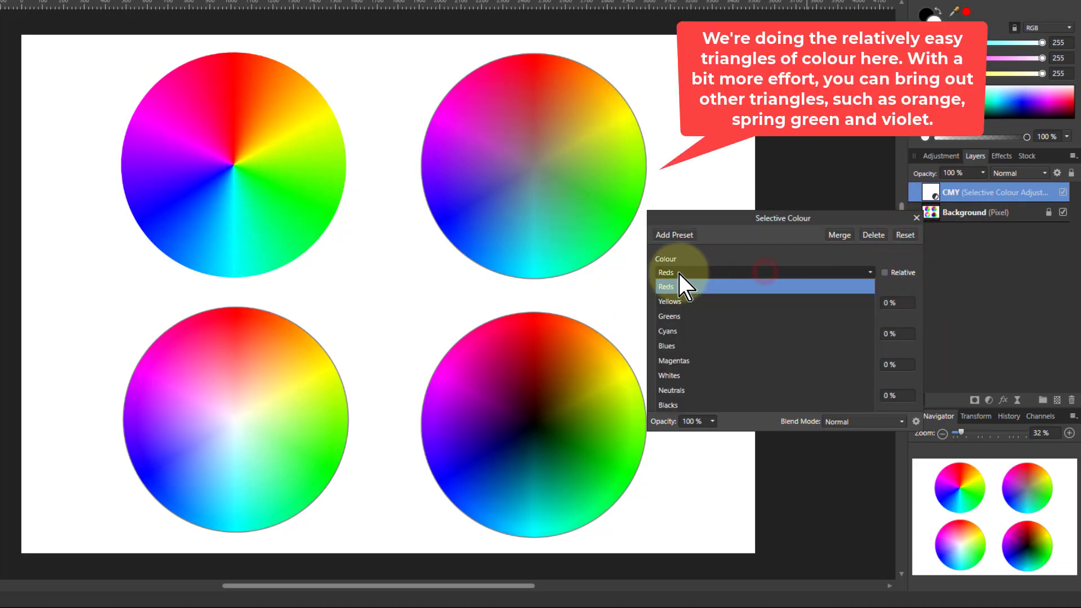
left_click(671, 301)
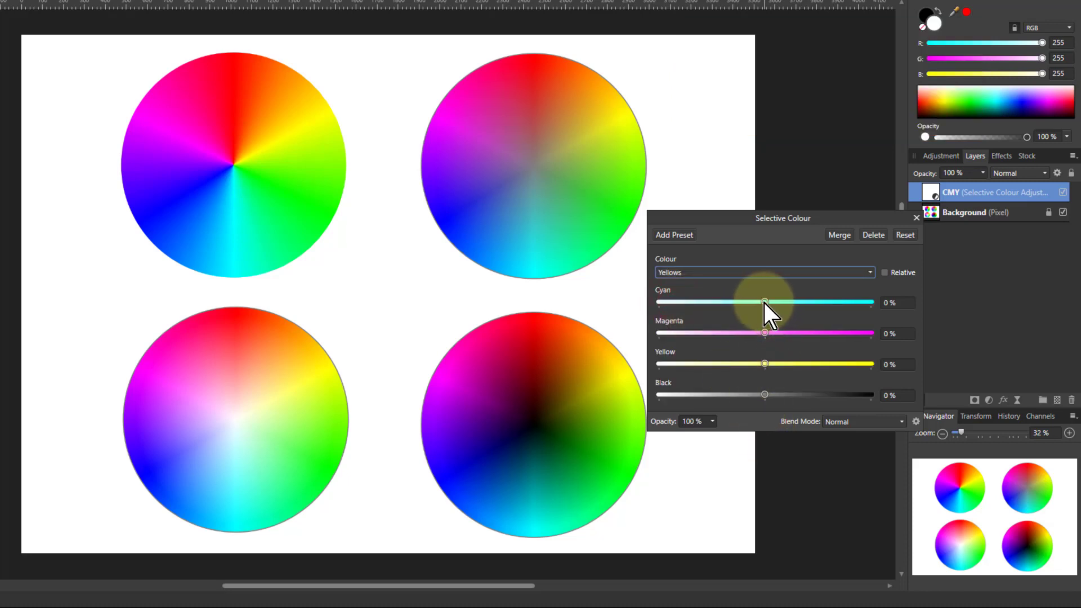
left_click_drag(765, 303, 604, 305)
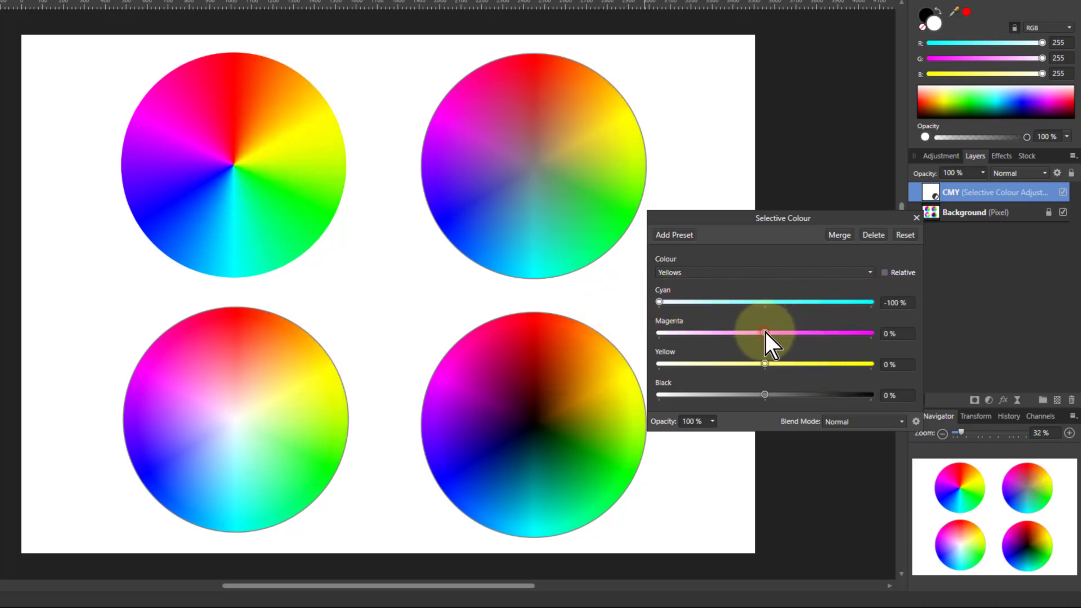
left_click_drag(765, 333, 617, 333)
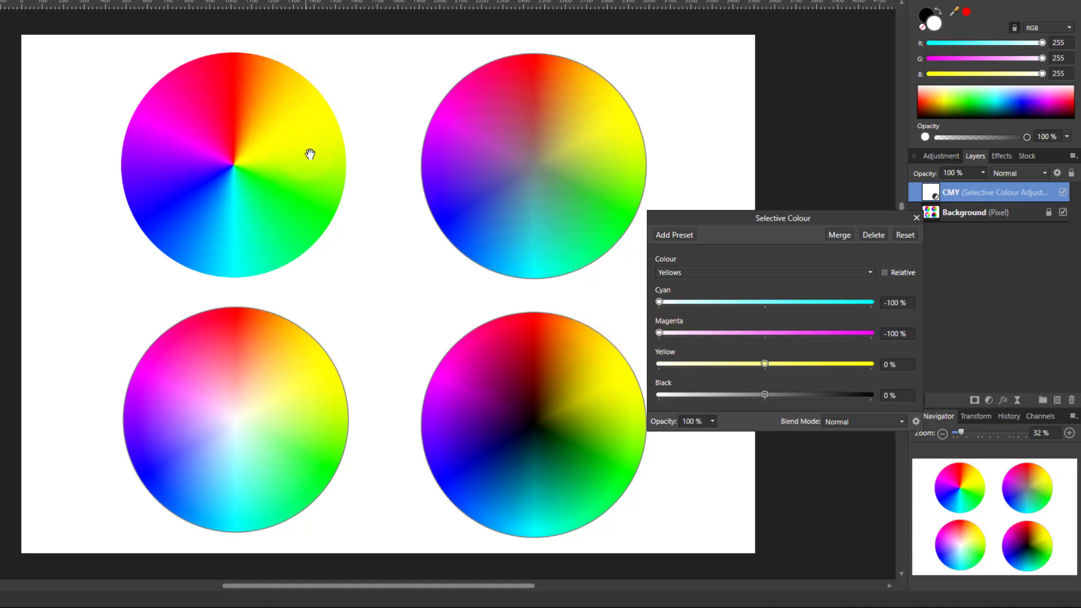
Step: For the Cyans range of the CMY adjustment, set Magenta and Yellow to -100%
left_click(768, 273)
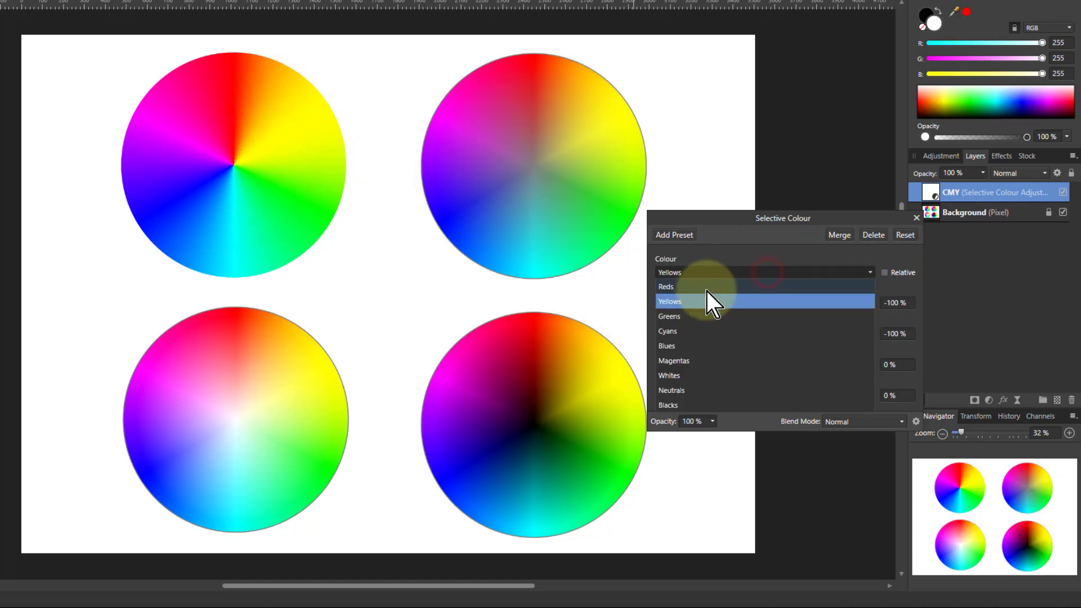
left_click(716, 335)
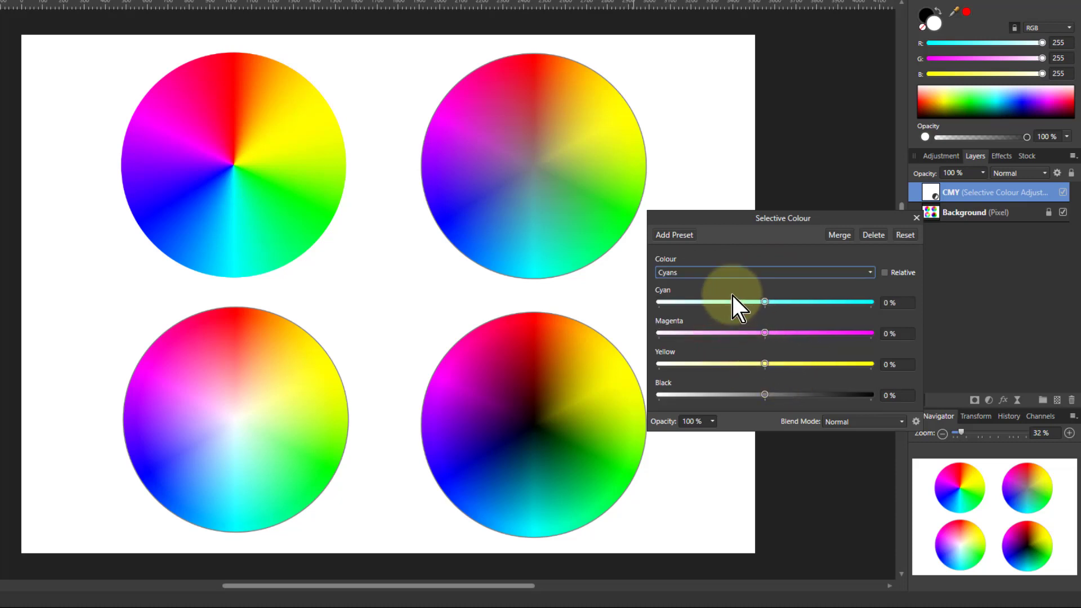
left_click_drag(764, 332, 630, 352)
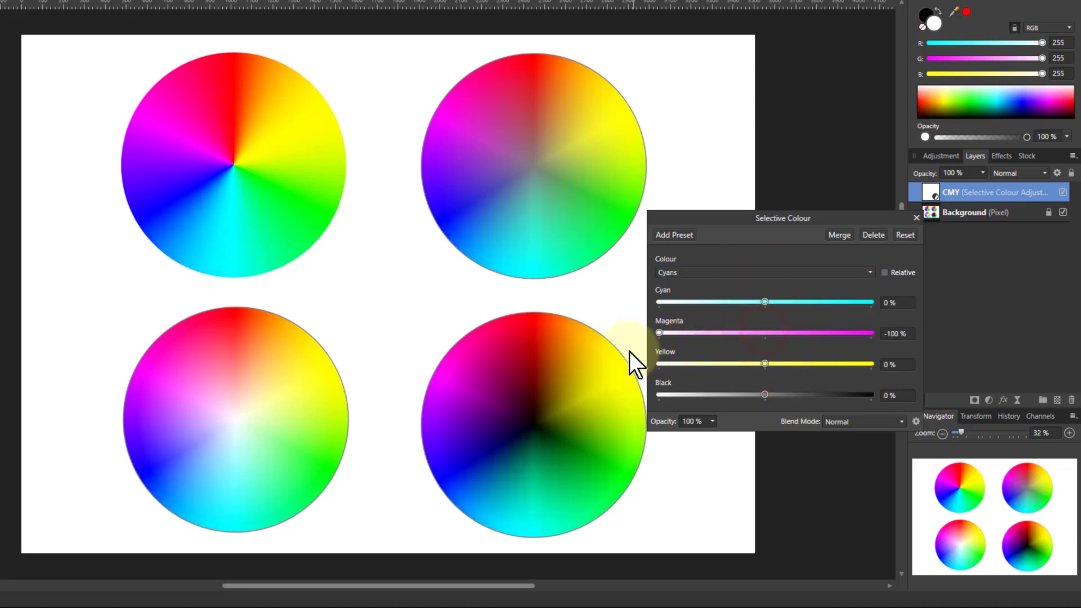
left_click_drag(767, 365, 598, 382)
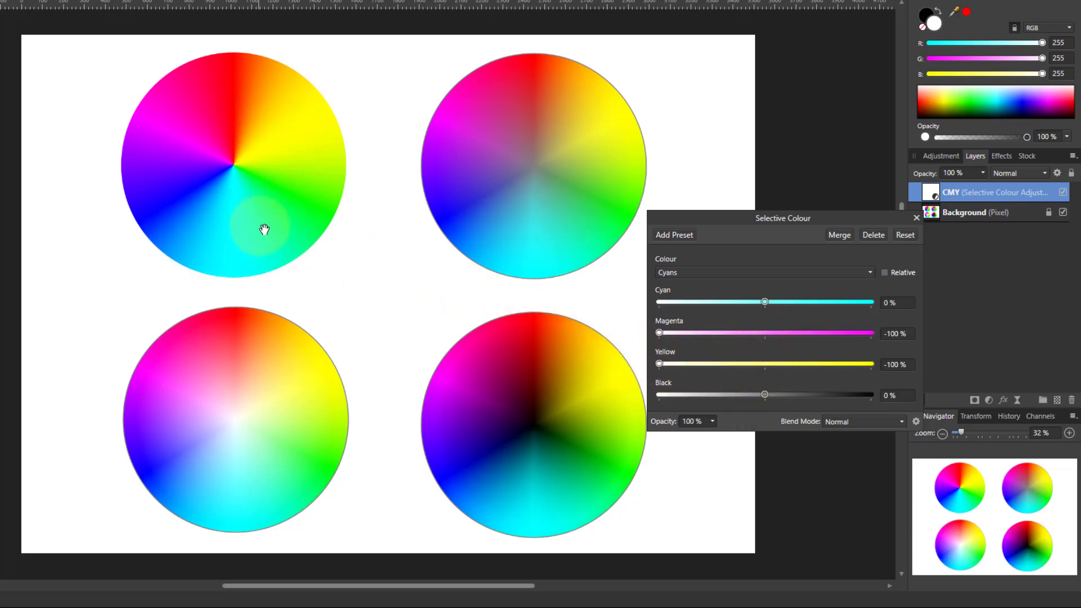
Step: For the Magentas range, set Cyan and Yellow to -100% and close the Selective Colour settings
left_click(785, 272)
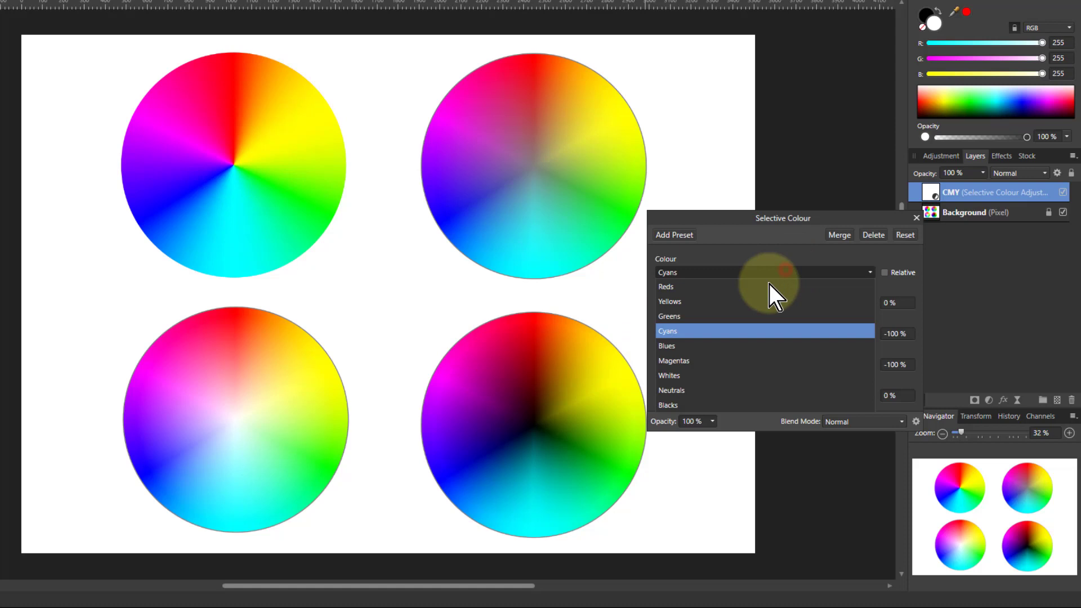
left_click(698, 362)
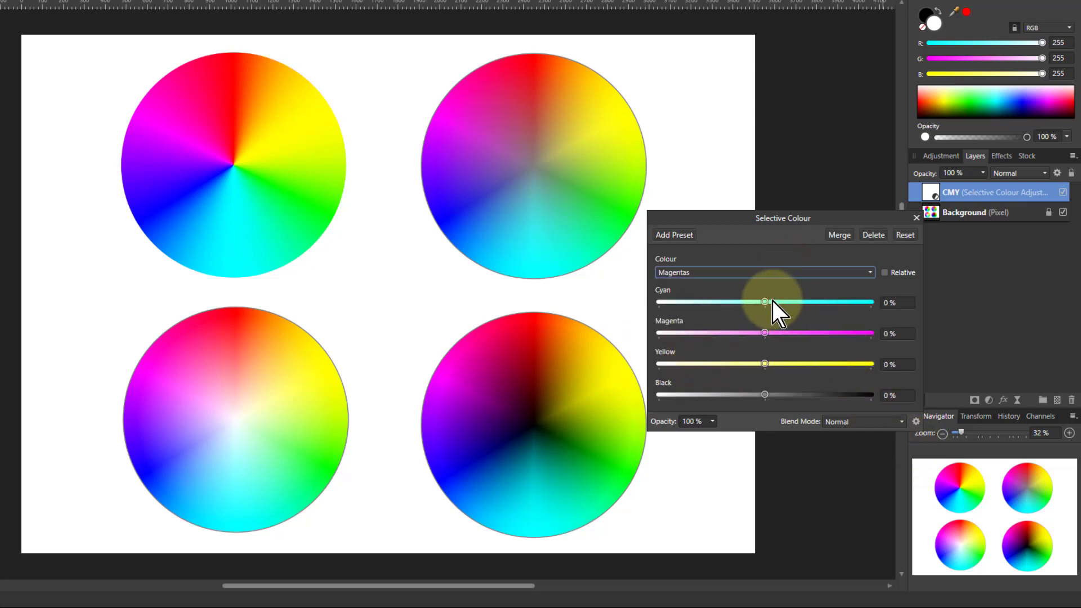
left_click_drag(761, 303, 640, 313)
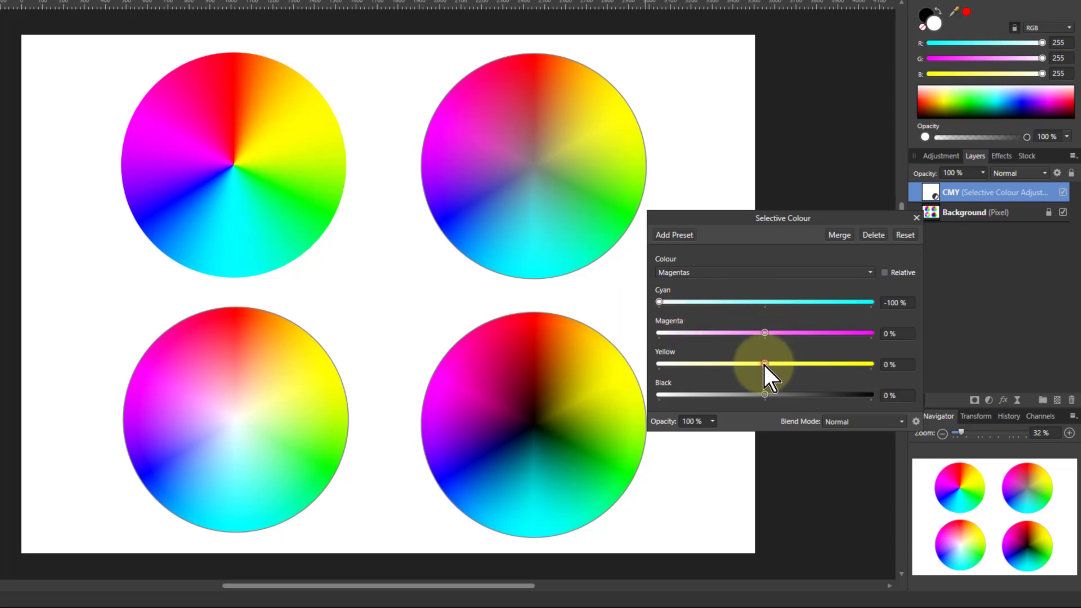
left_click_drag(764, 365, 613, 368)
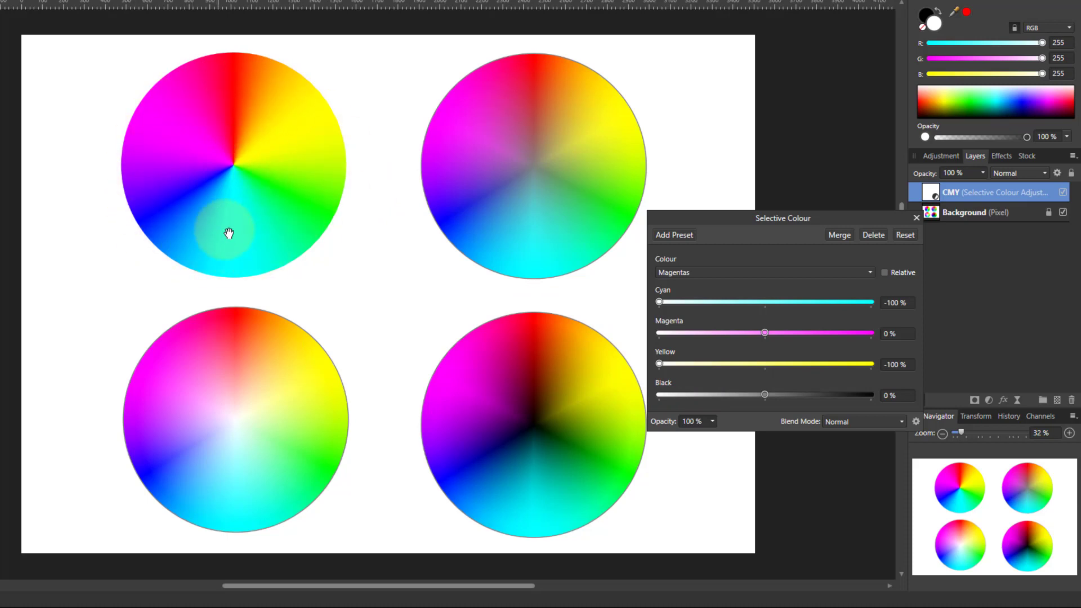
left_click(918, 219)
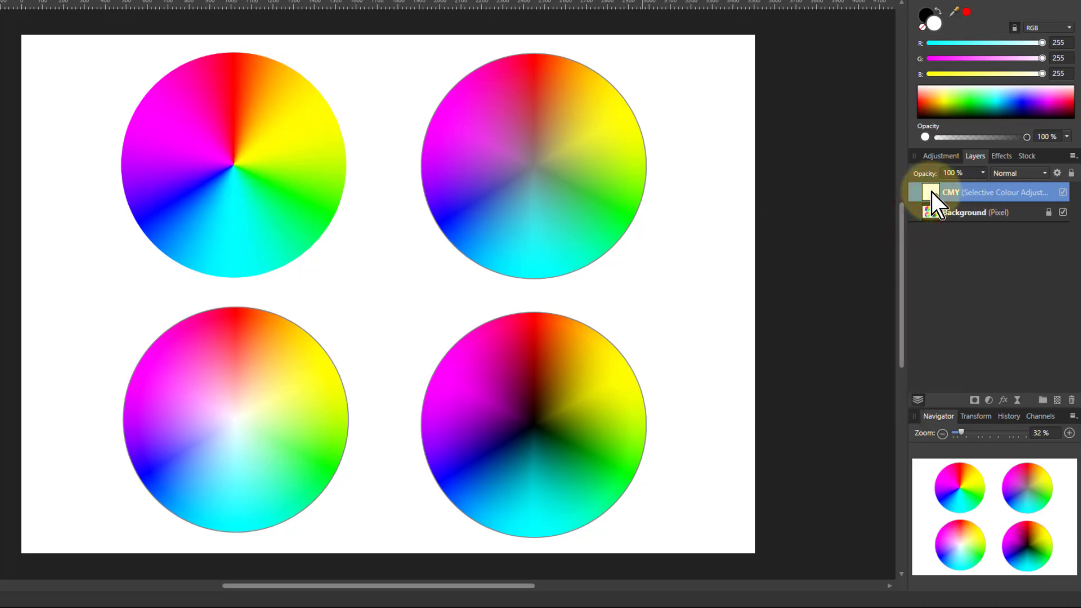
Step: Switch to the landscape photo document, hide its RGB layer and paste the CMY adjustment layer on top
left_click(758, 0)
left_click(1062, 192)
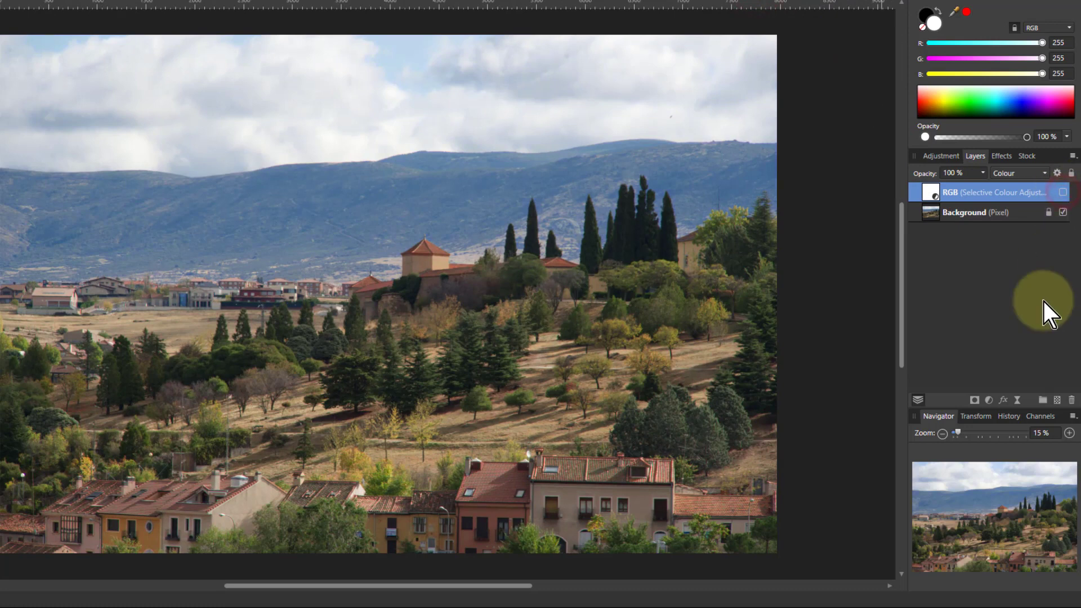
key("ctrl+v")
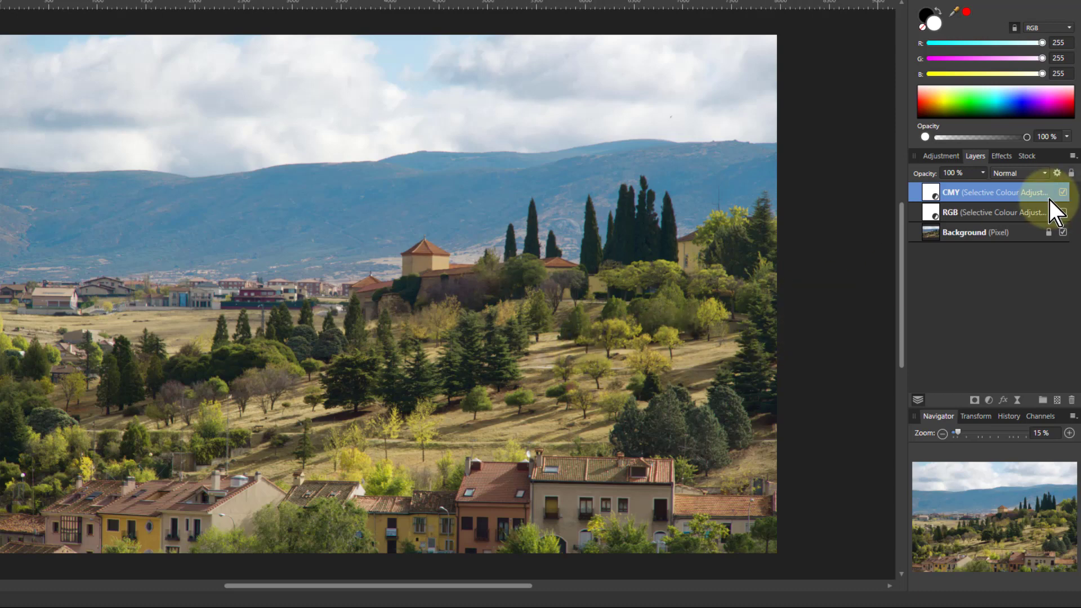
Step: Show the RGB layer again beneath the CMY layer and reduce the CMY layer's opacity to 34%
left_click(983, 174)
left_click_drag(980, 189, 1007, 192)
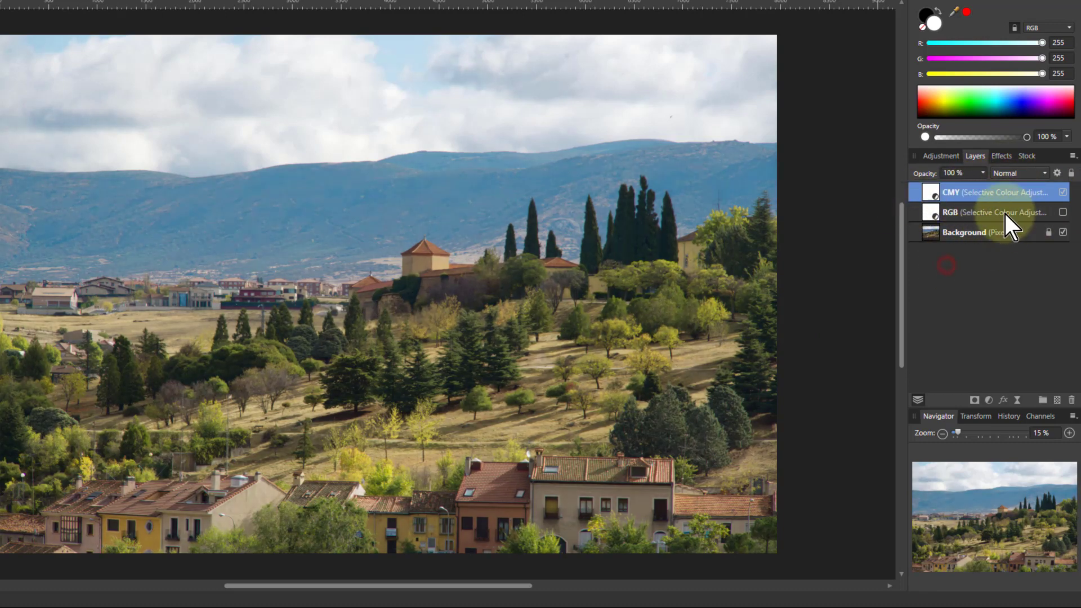
left_click(936, 213)
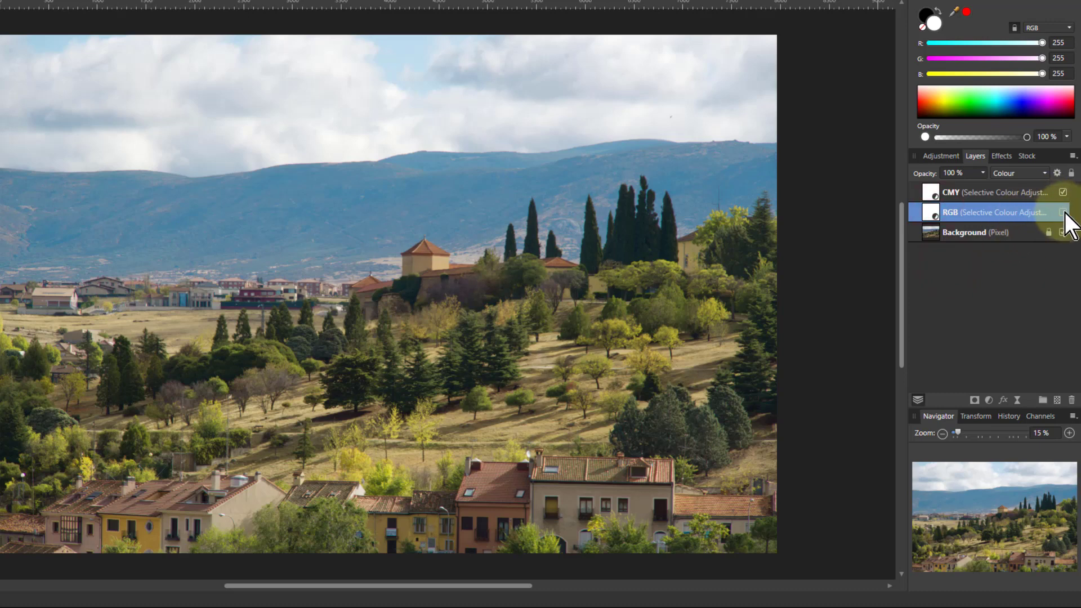
left_click(1064, 212)
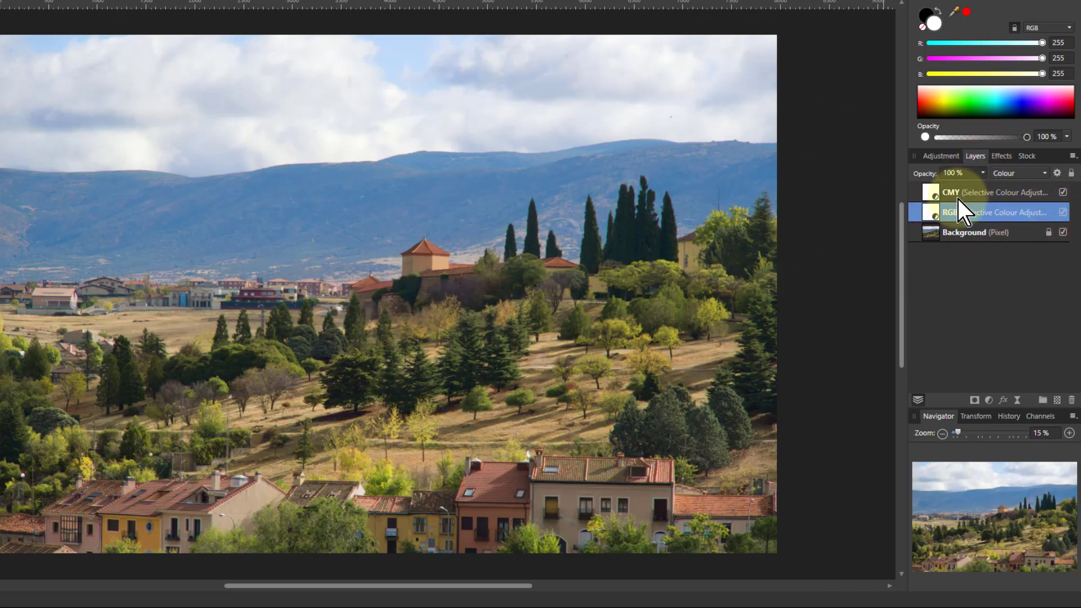
left_click(933, 195)
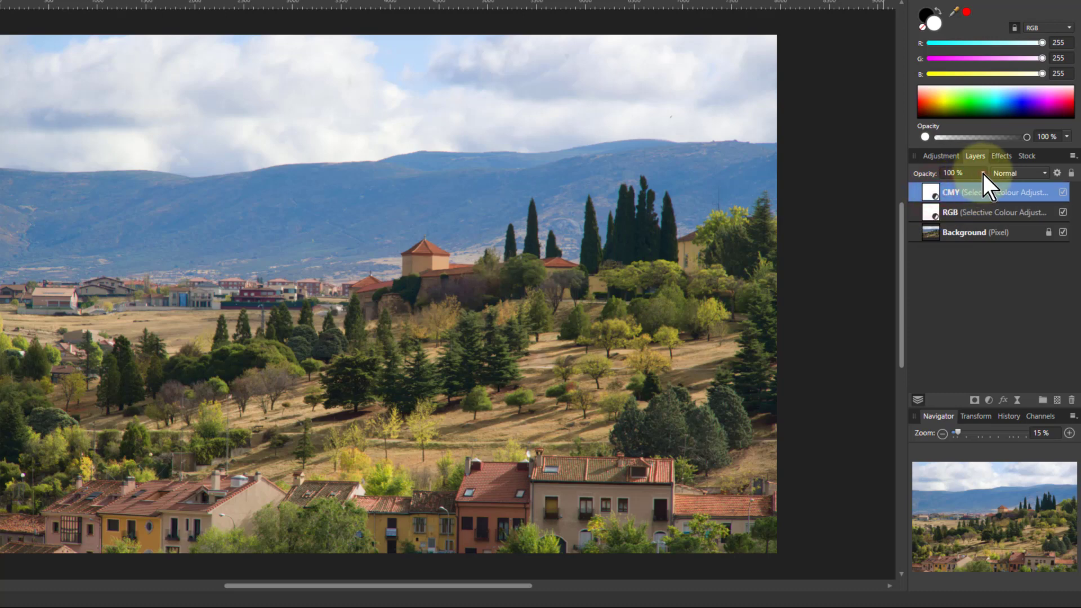
left_click_drag(984, 175, 925, 195)
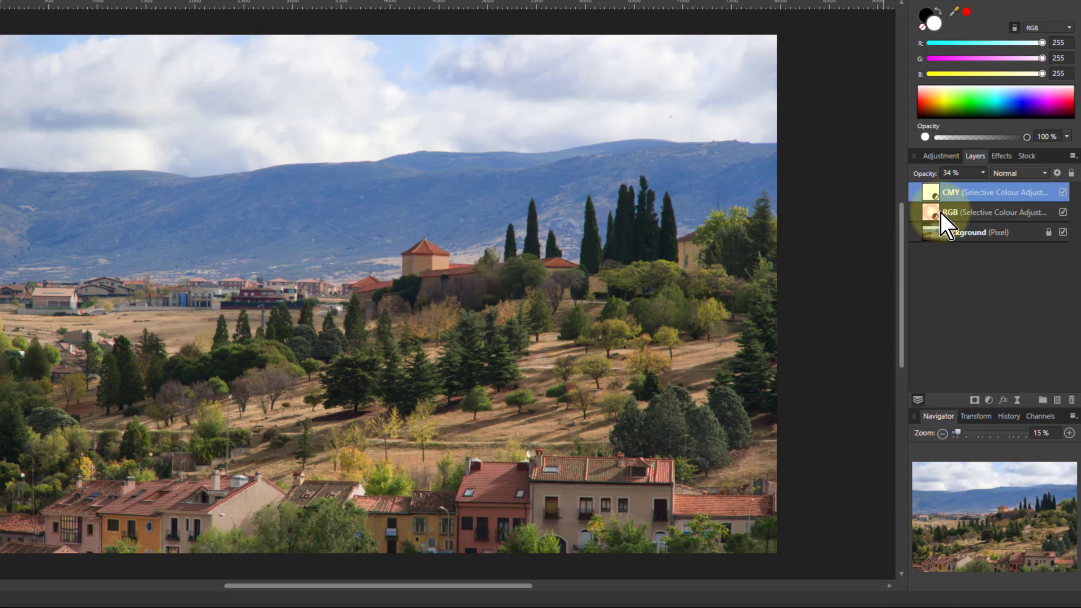
Step: Change the RGB adjustment layer's blend mode to Soft Light
left_click(939, 212)
left_click(1010, 172)
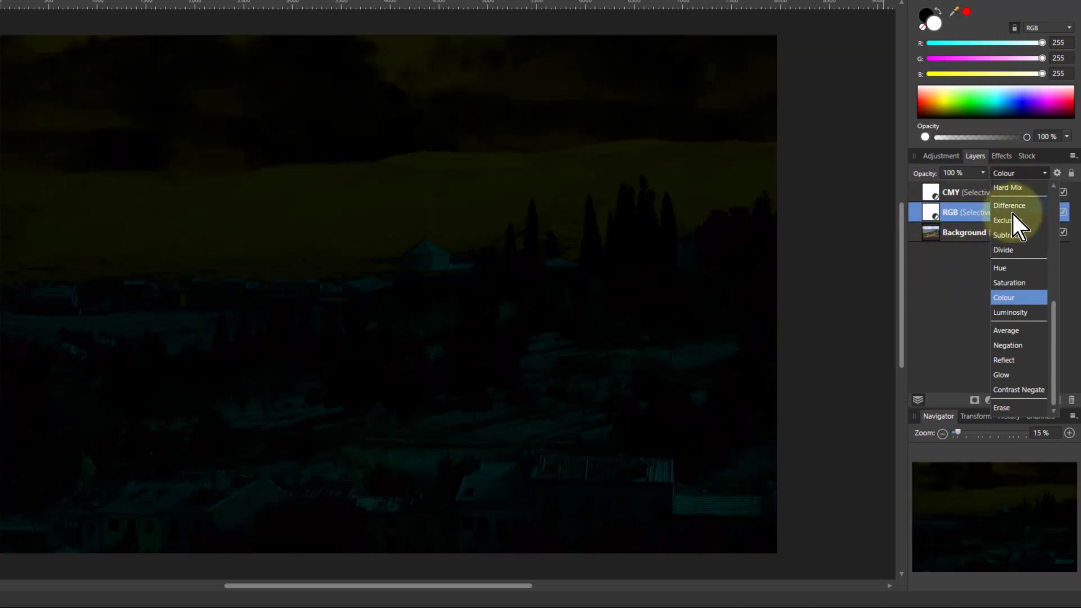
scroll(1016, 219, "up", 3)
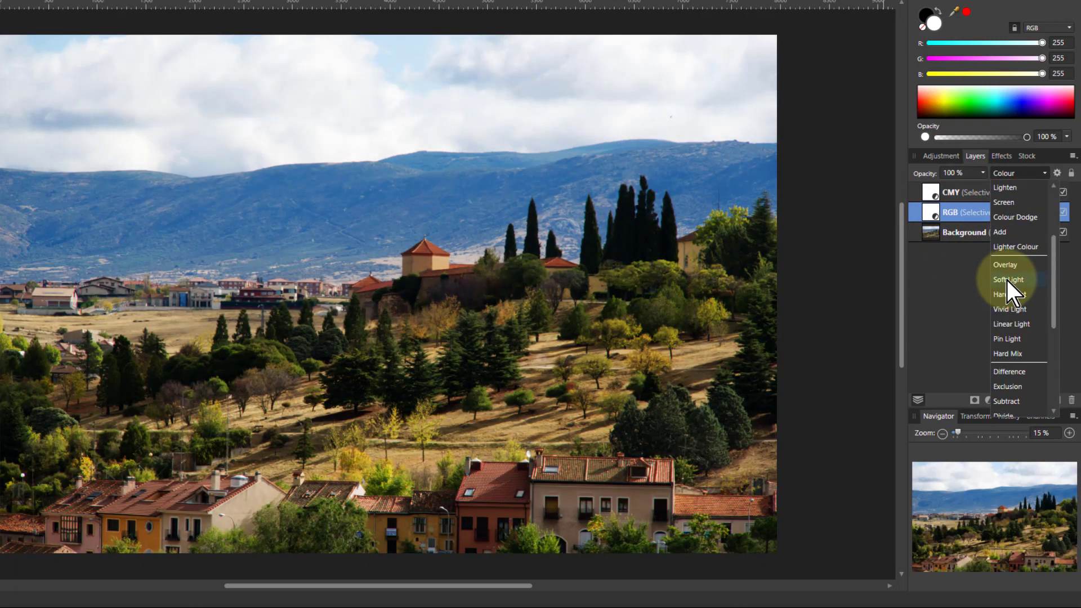
left_click(1011, 279)
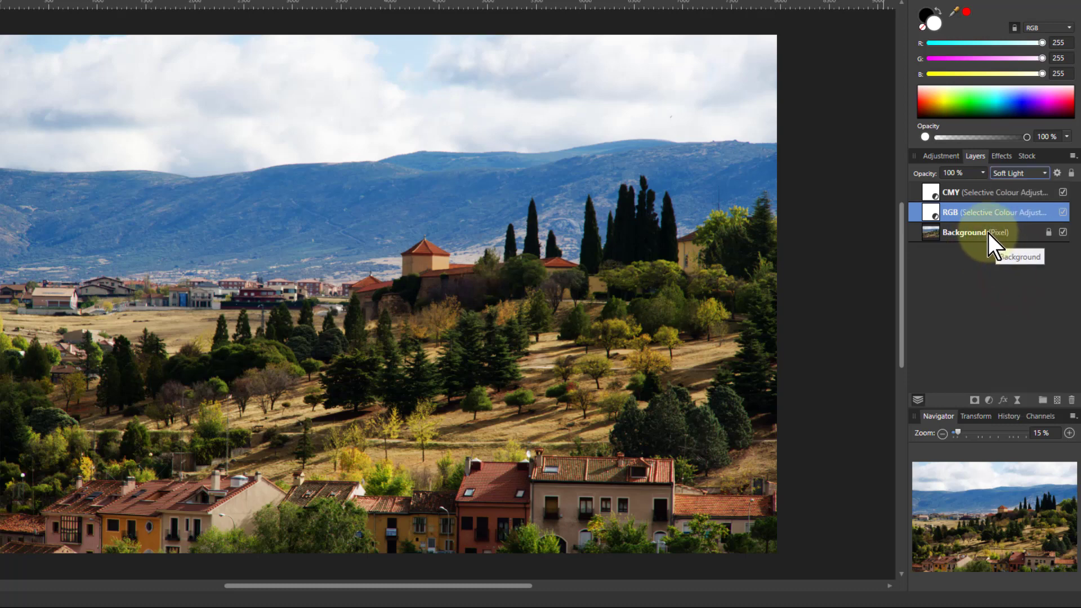
Step: Hide both the RGB and CMY adjustment layers and select the Background layer
left_click(1062, 212)
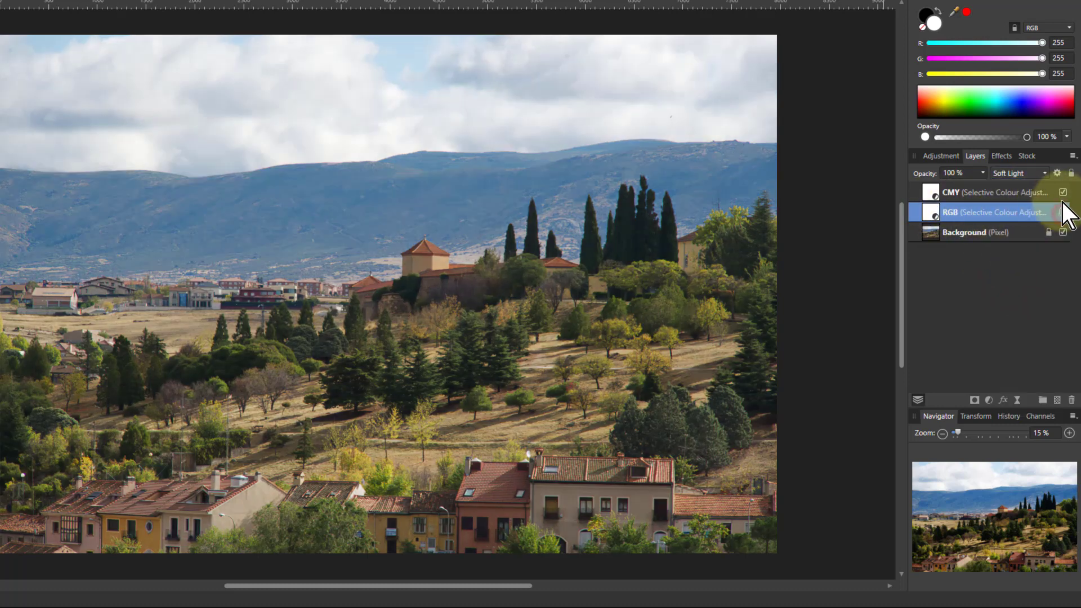
left_click(1062, 192)
left_click(932, 233)
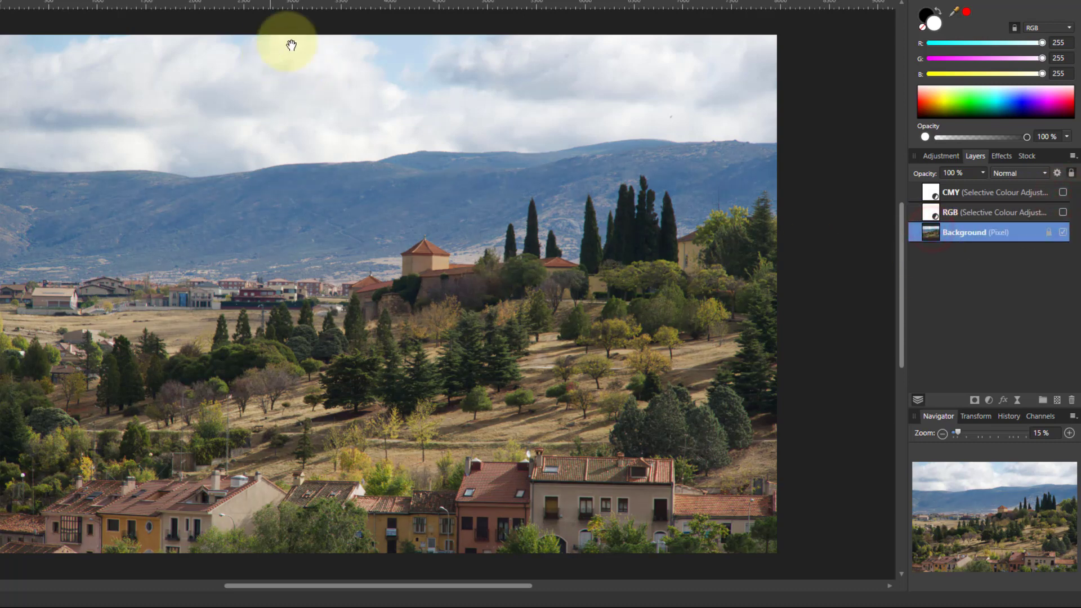
Step: Return to the colour wheels document and rename its CMY adjustment layer to Black lines
left_click(77, 0)
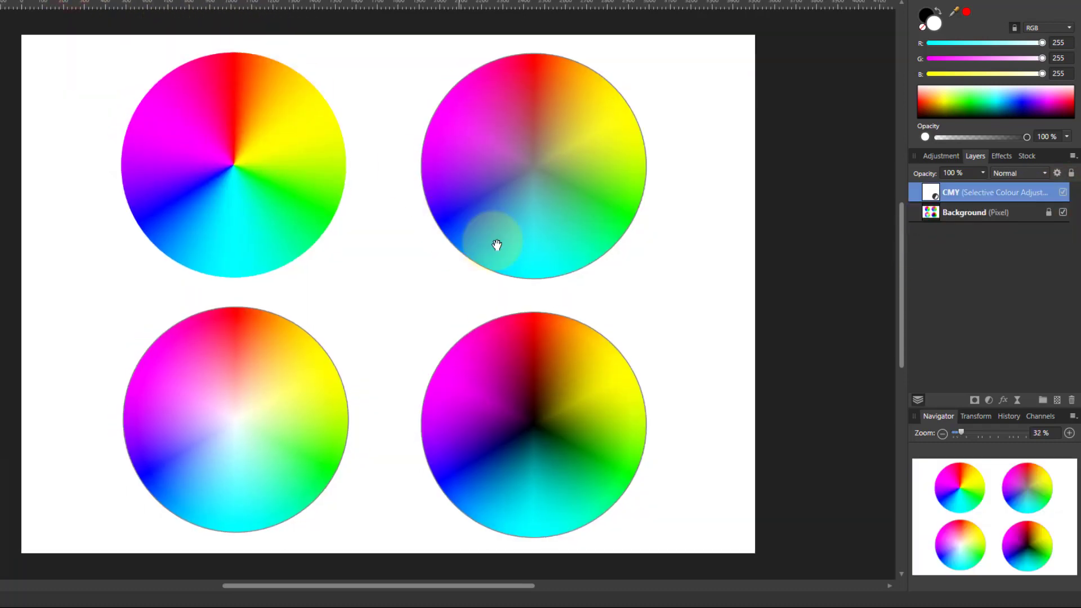
double_click(959, 192)
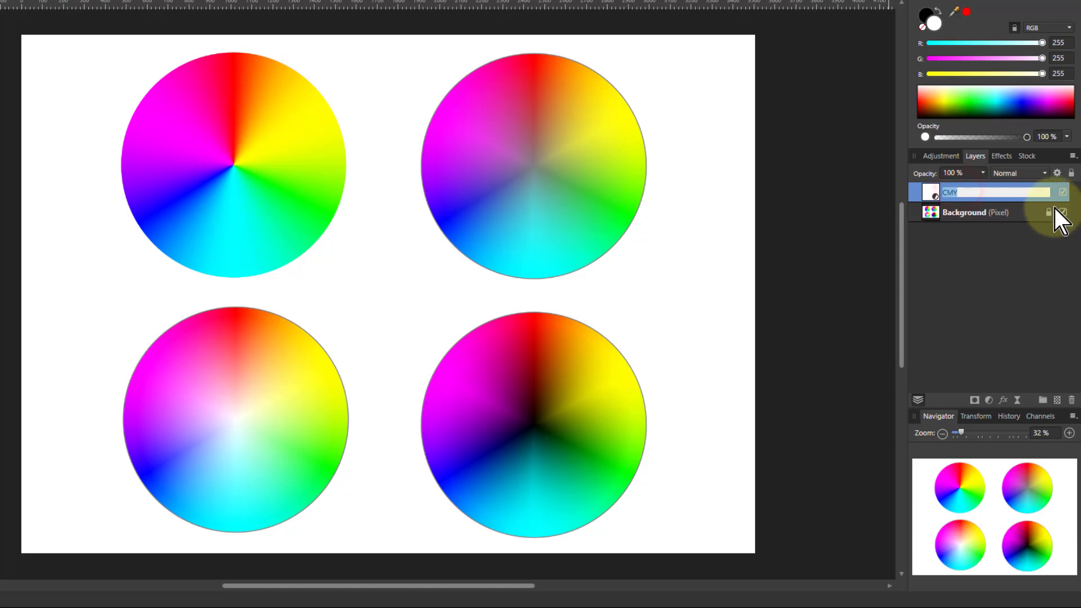
type("Black lines")
key("Return")
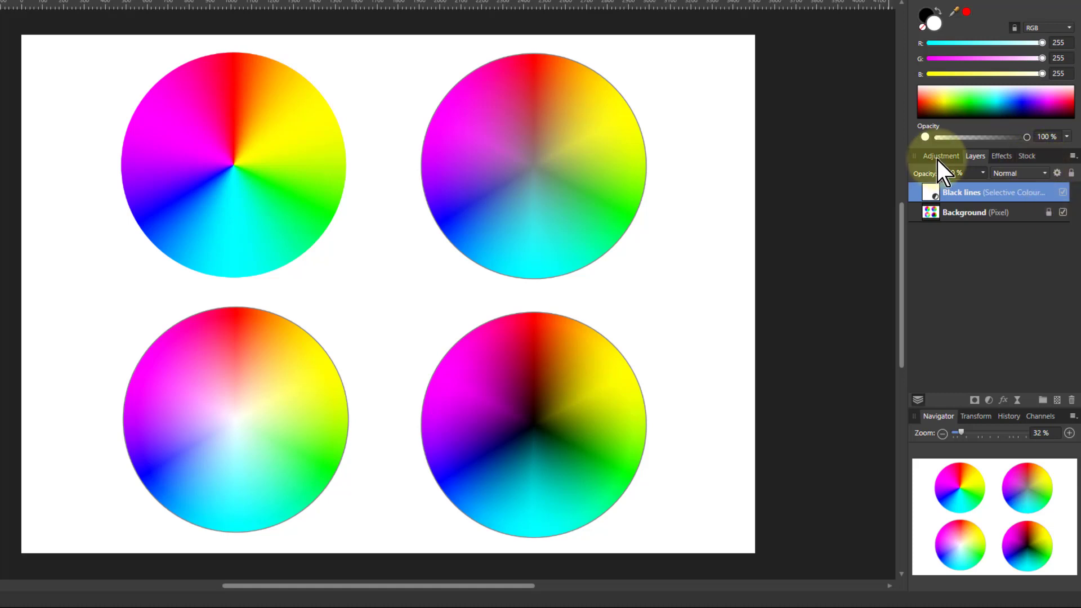
Step: Reset the Black lines Selective Colour adjustment with Relative off, and set Black to 100% for the Reds range
double_click(931, 194)
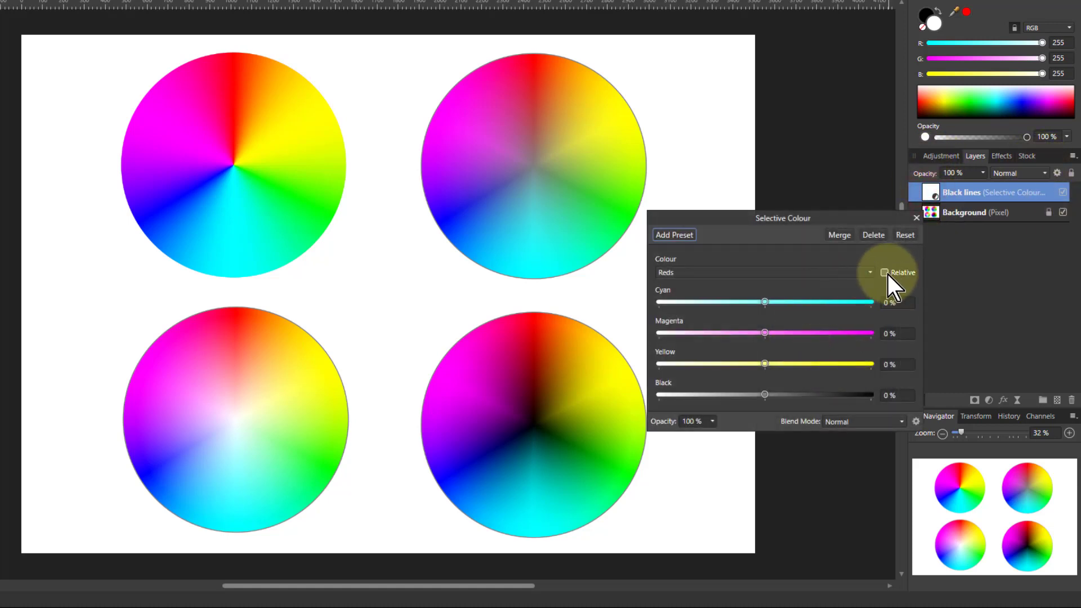
left_click(905, 235)
left_click(904, 272)
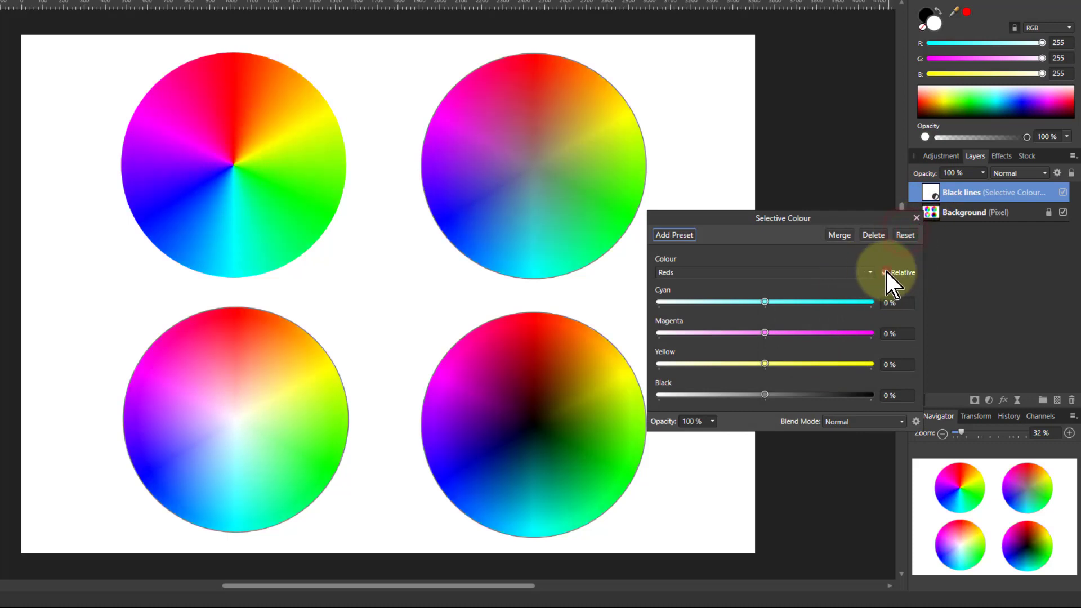
left_click(885, 272)
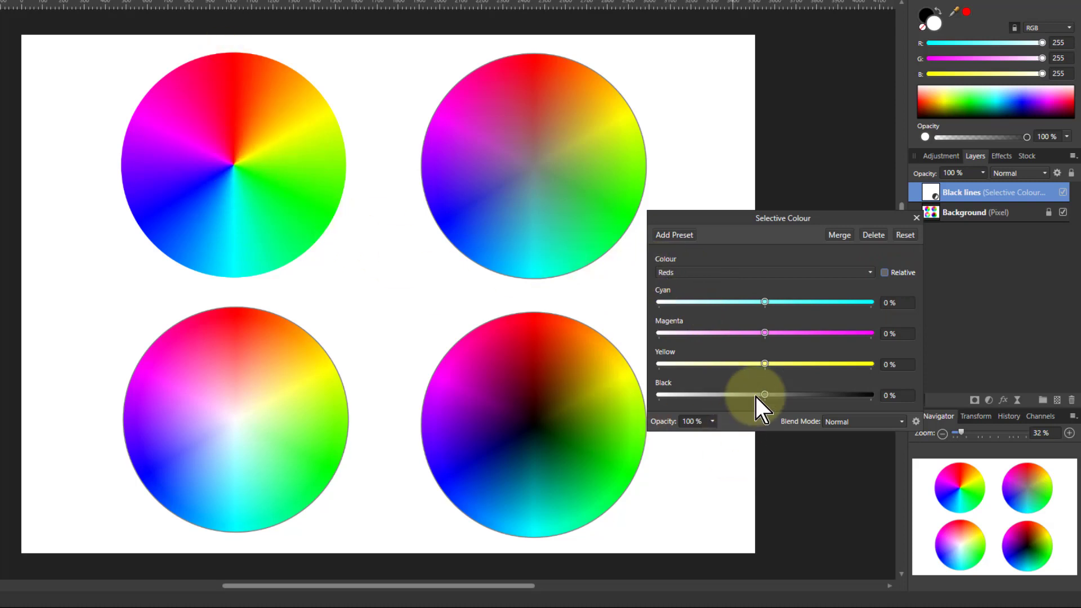
left_click_drag(766, 396, 958, 396)
mouse_move(835, 397)
left_mouse_down()
mouse_move(602, 402)
mouse_move(846, 402)
mouse_move(840, 395)
left_mouse_up()
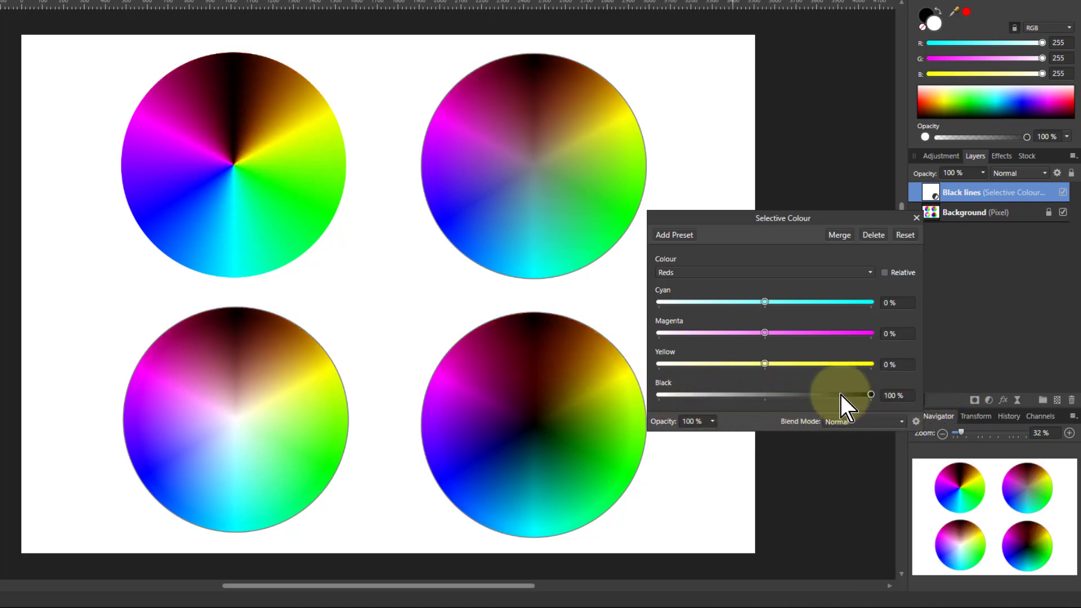
Step: Set Black to 100% for the Greens and Blues ranges of the Black lines Selective Colour adjustment, and close its settings
left_click(694, 272)
left_click(672, 317)
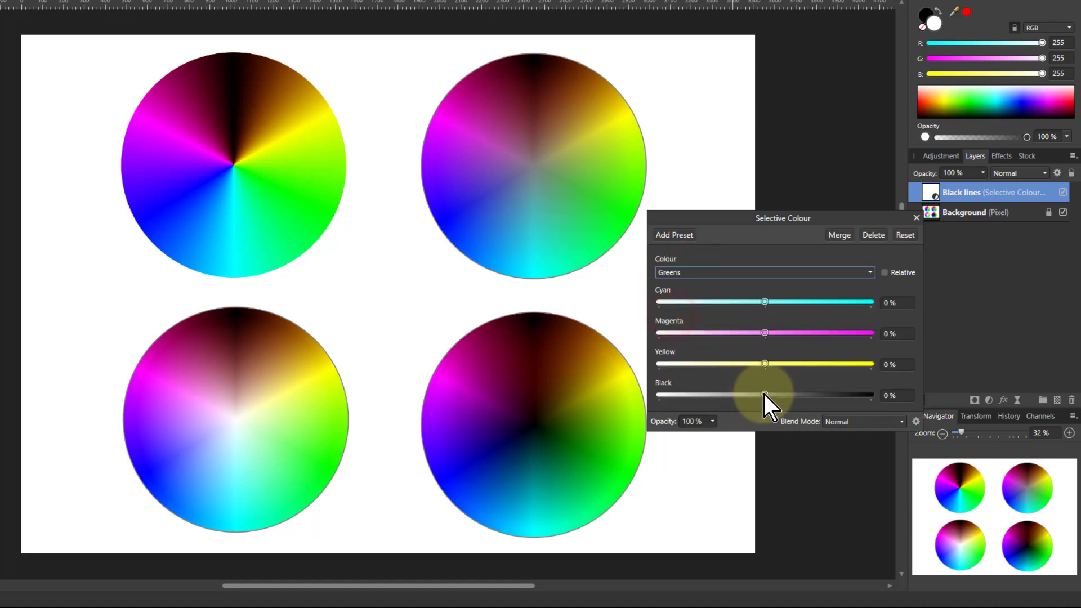
left_click_drag(764, 394, 920, 386)
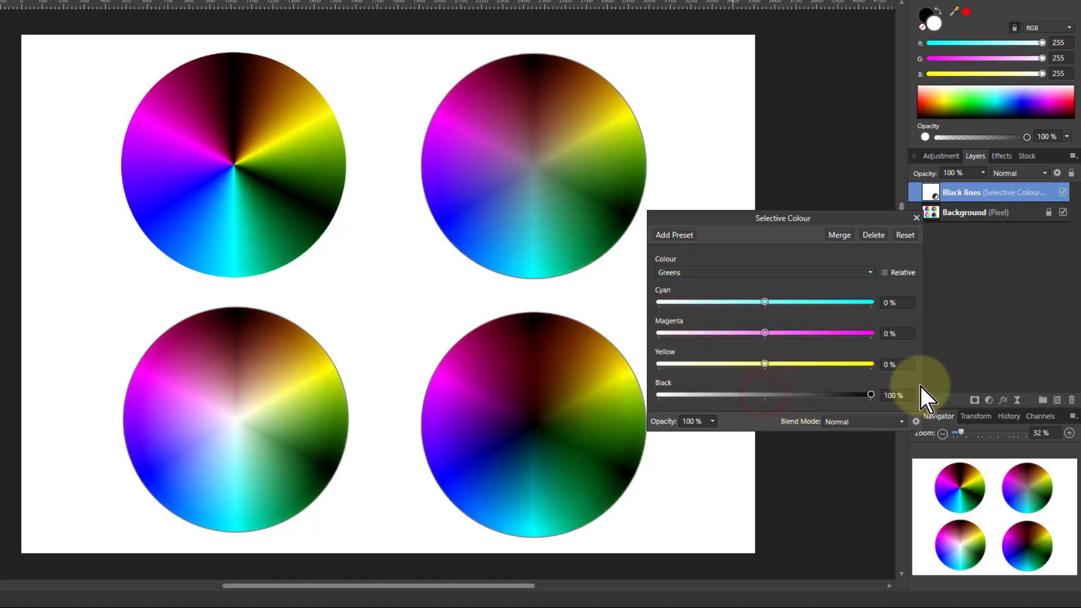
left_click(740, 271)
left_click(684, 347)
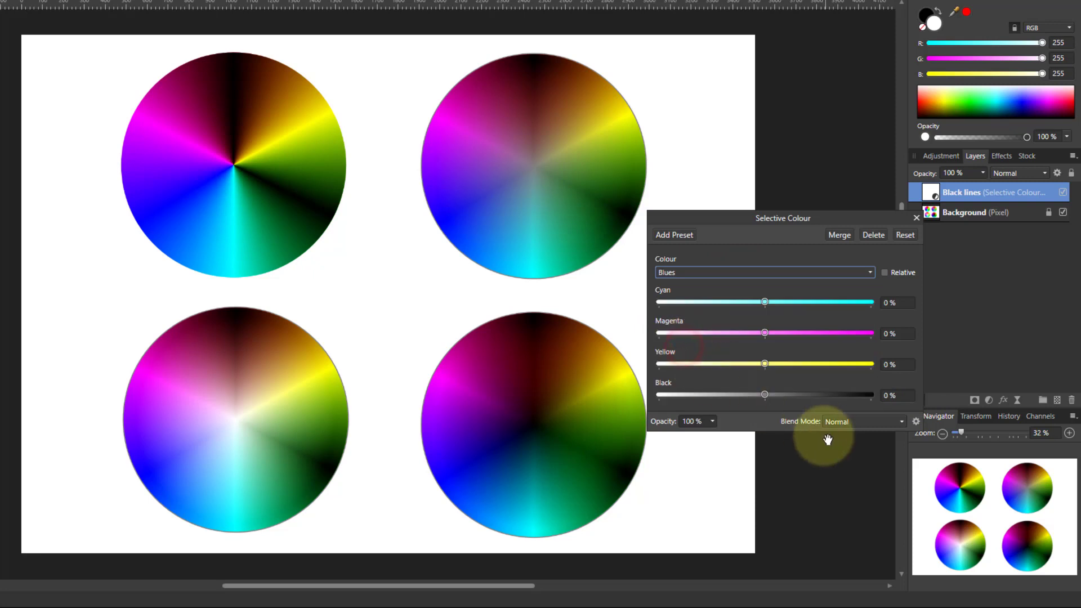
left_click_drag(766, 395, 910, 396)
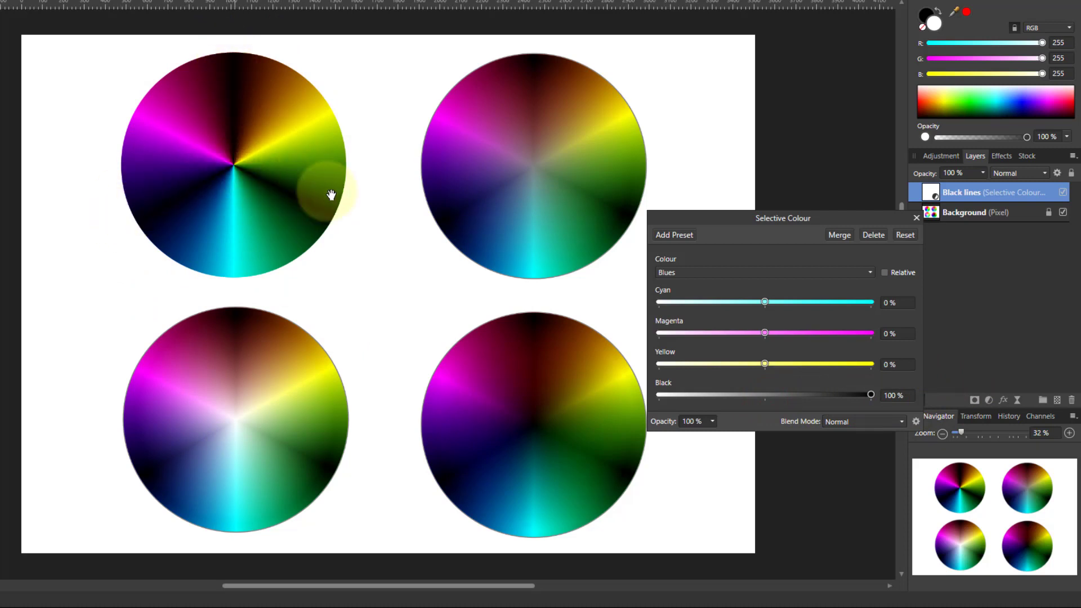
double_click(939, 192)
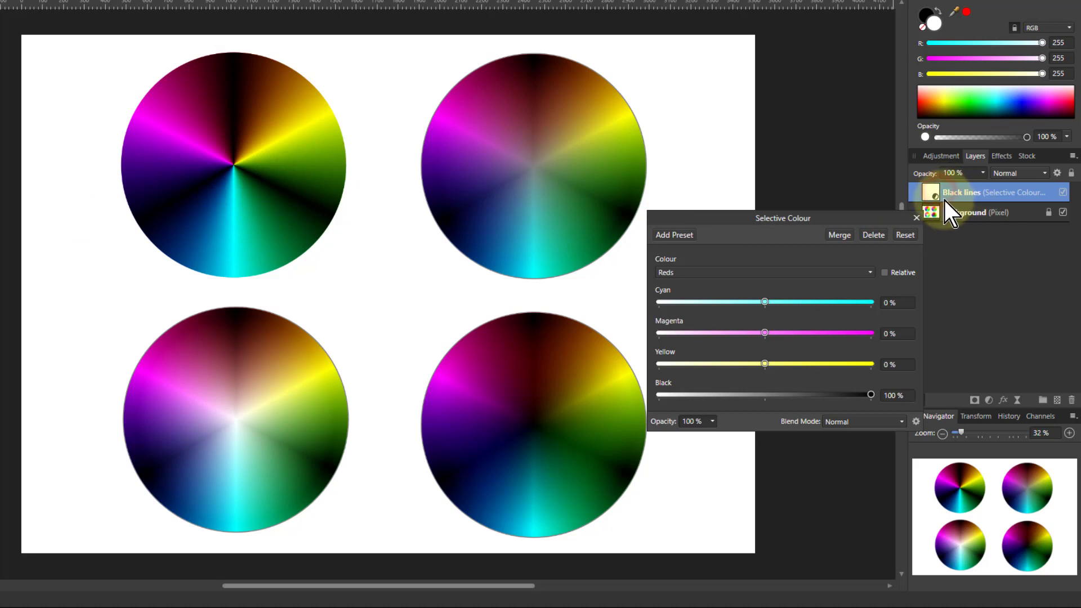
left_click(915, 219)
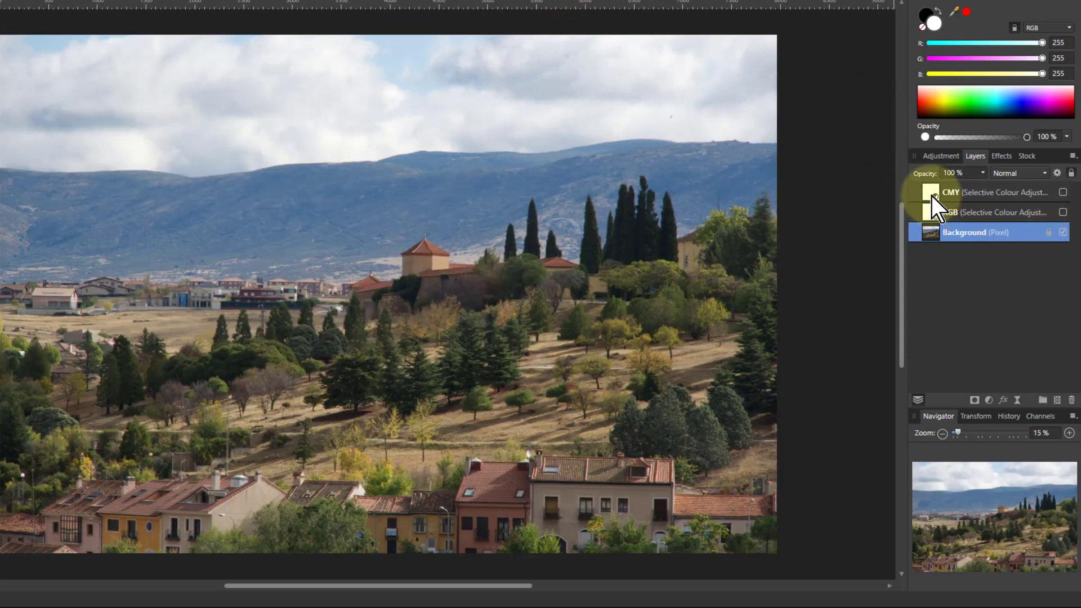
Step: Paste the Black lines adjustment above the CMY layer in the landscape photo and toggle its visibility to compare, leaving it shown
left_click(930, 197)
key("ctrl+v")
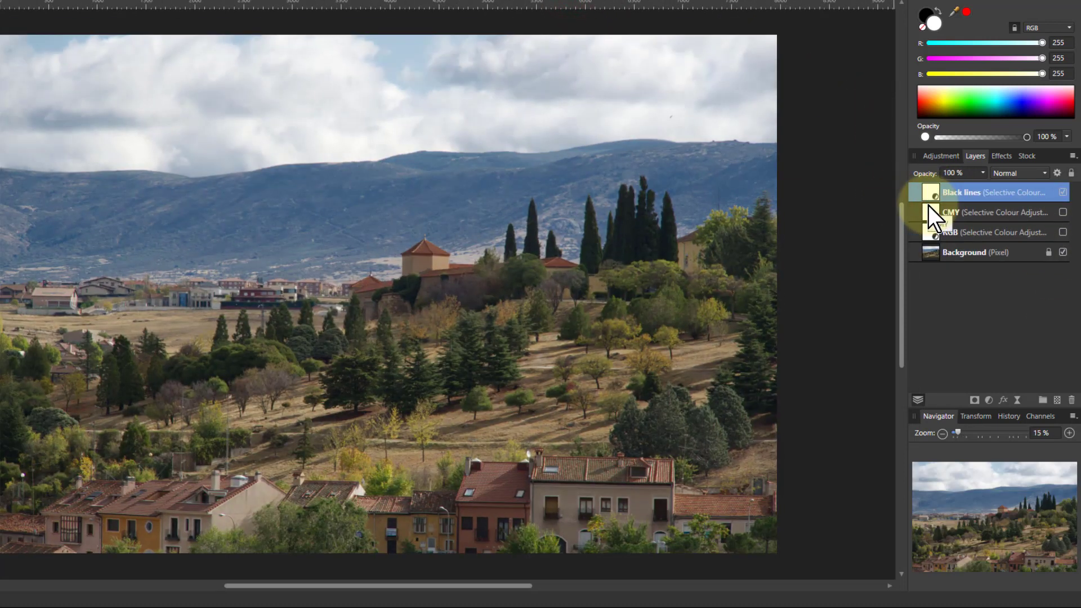
left_click(1063, 193)
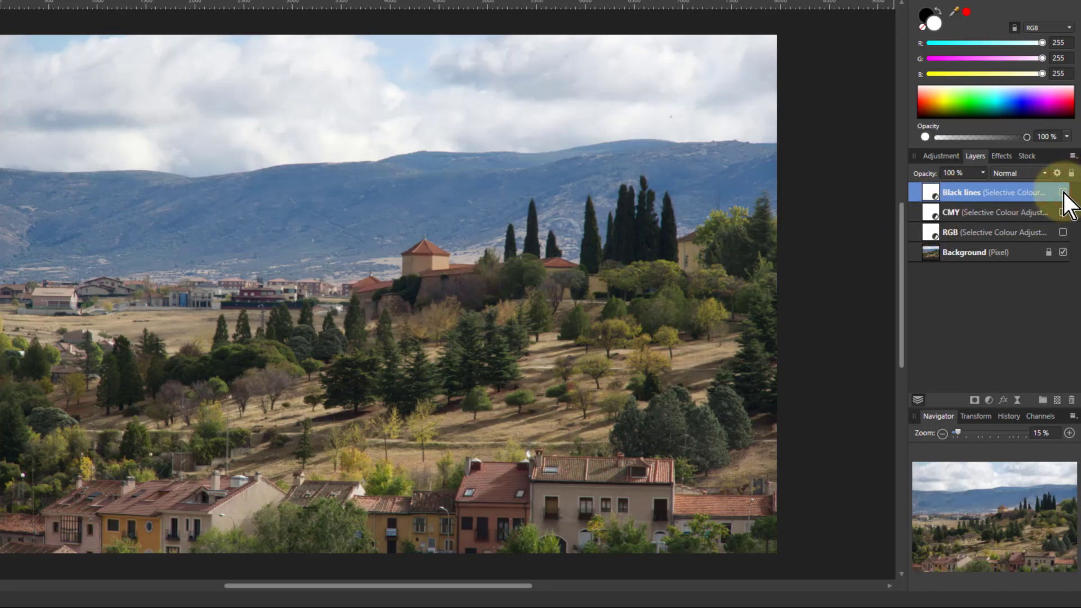
left_click(1063, 193)
left_click(1064, 192)
left_click(1063, 193)
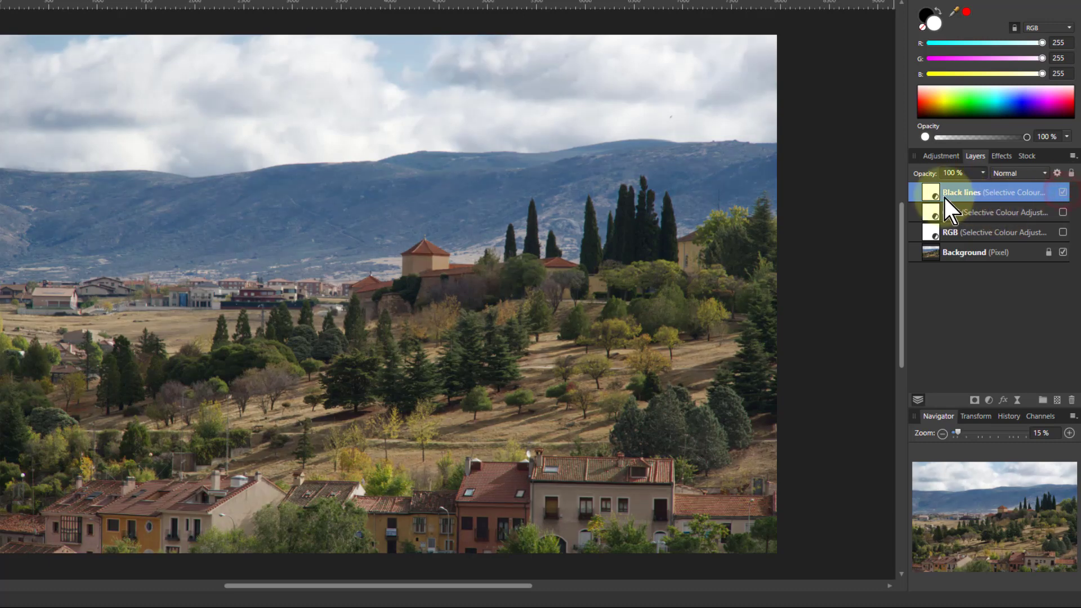
Step: Preview several blend modes for the Black lines adjustment layer and set it to Soft Light
left_click(1017, 176)
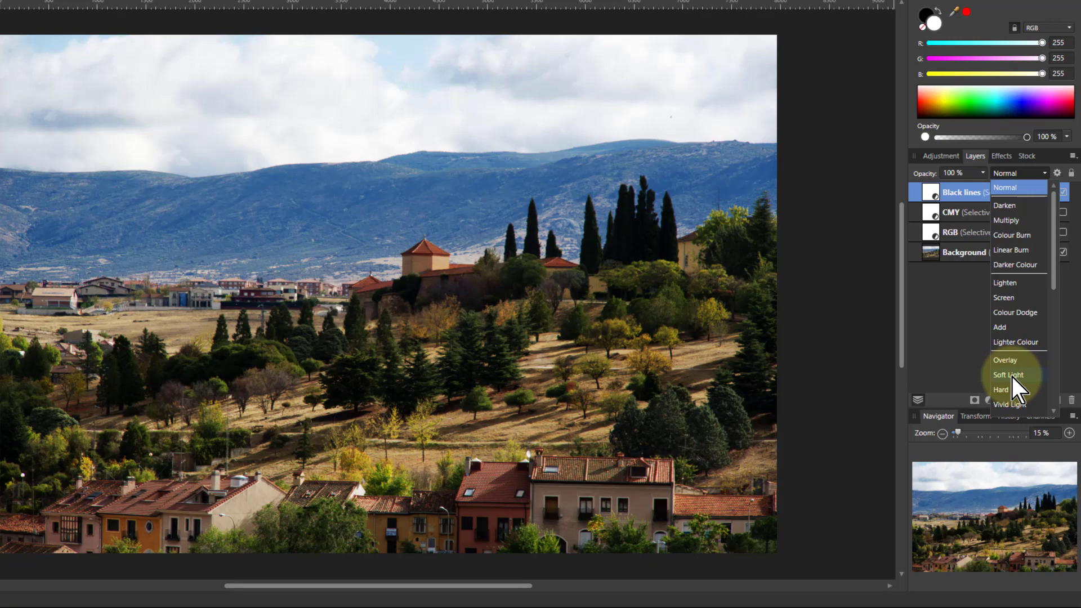
scroll(1012, 375, "down", 3)
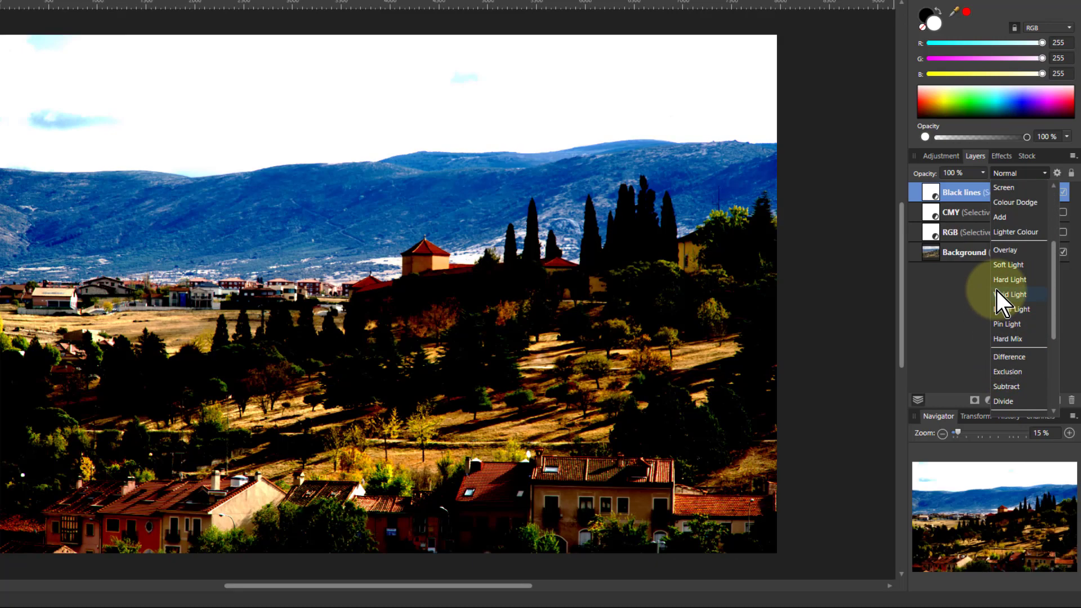
scroll(1004, 349, "down", 1)
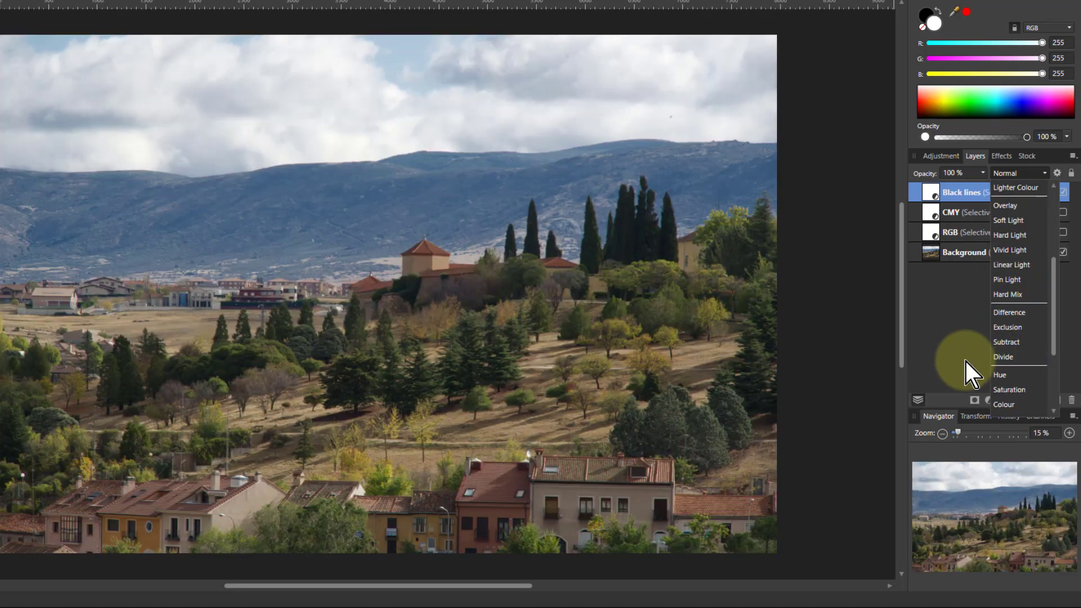
scroll(1007, 372, "down", 2)
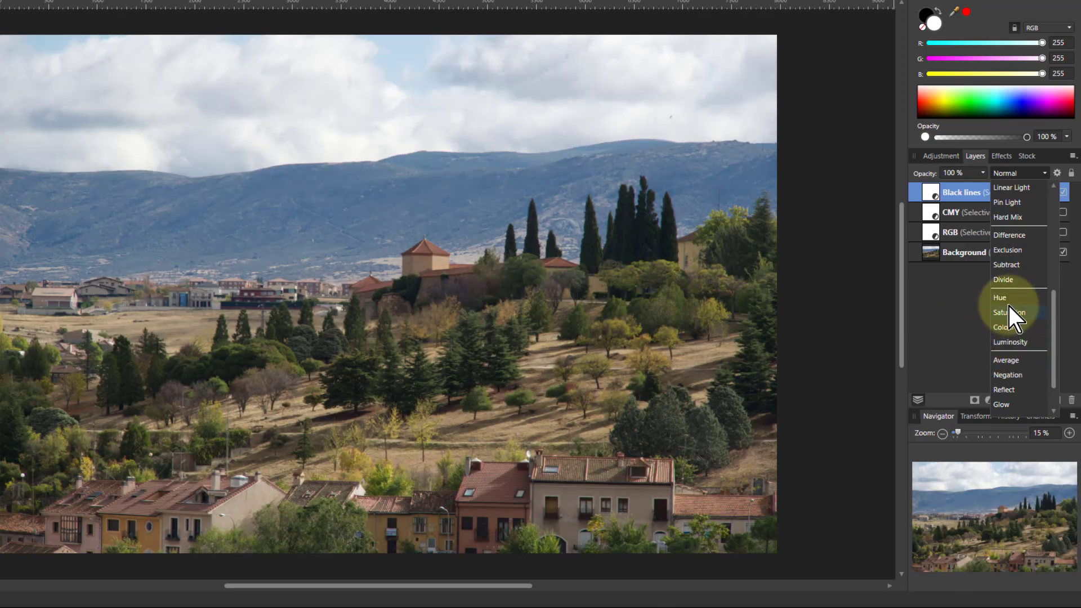
scroll(1009, 307, "up", 3)
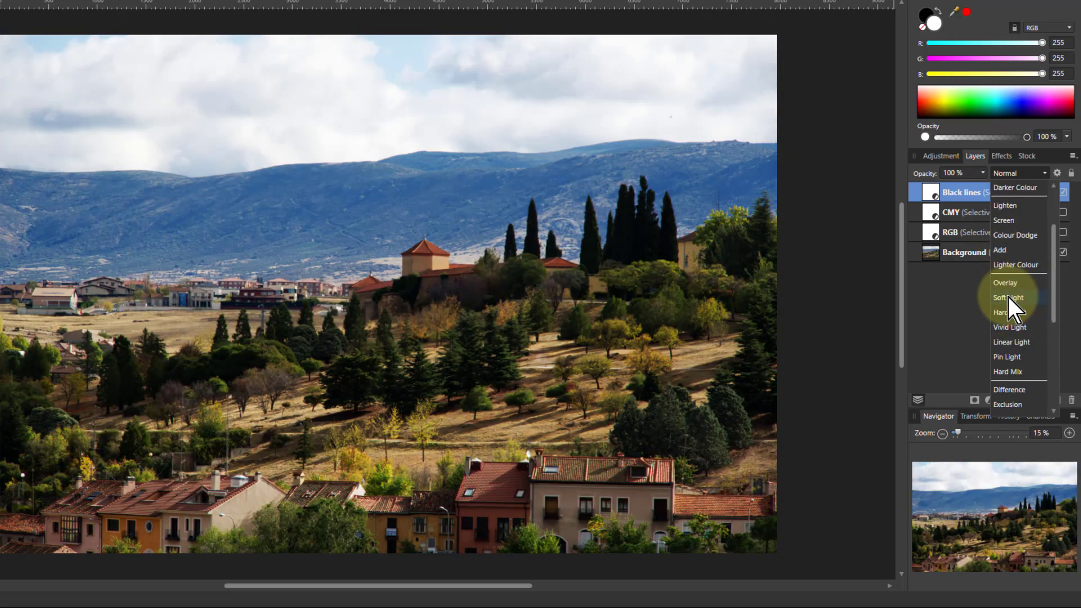
left_click(1008, 298)
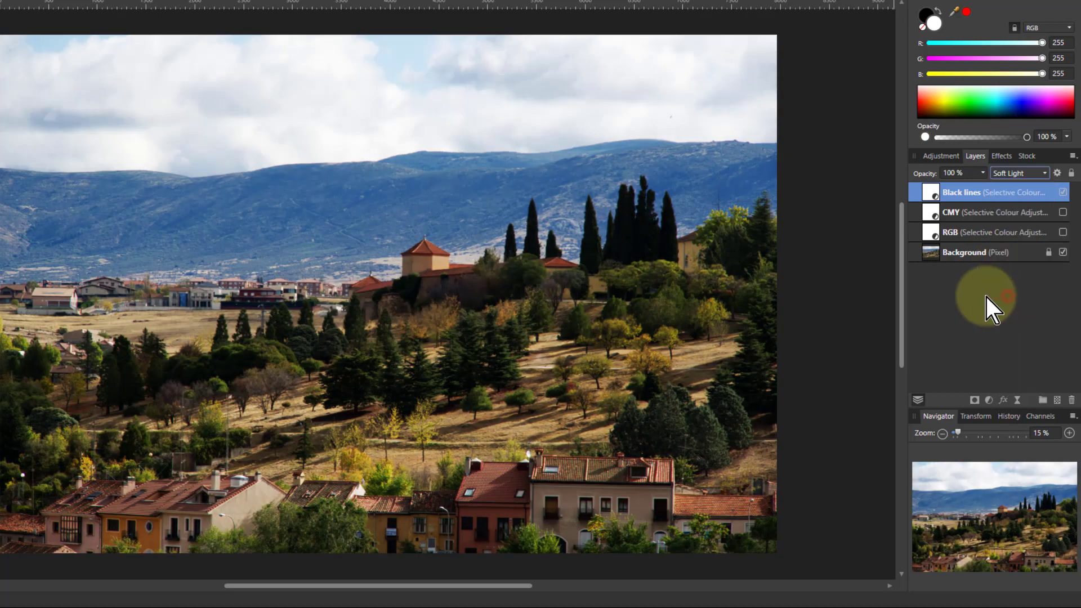
Step: Toggle the CMY and RGB adjustment layers to compare their combinations with Black lines, leaving CMY shown and RGB hidden
left_click(1063, 212)
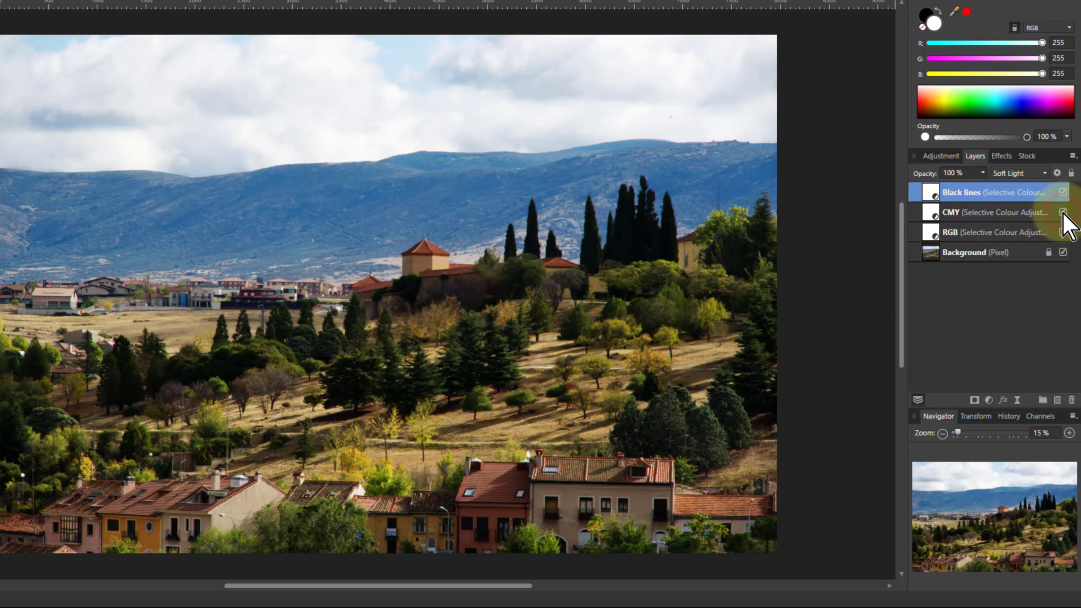
left_click(1063, 212)
left_click(1063, 232)
left_click(1063, 212)
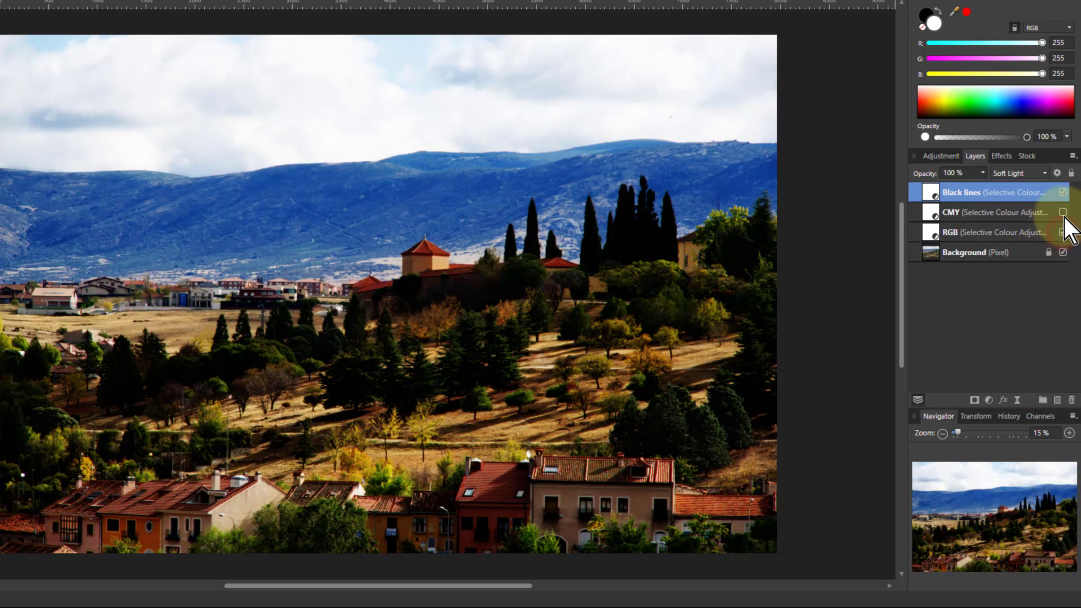
left_click(1063, 232)
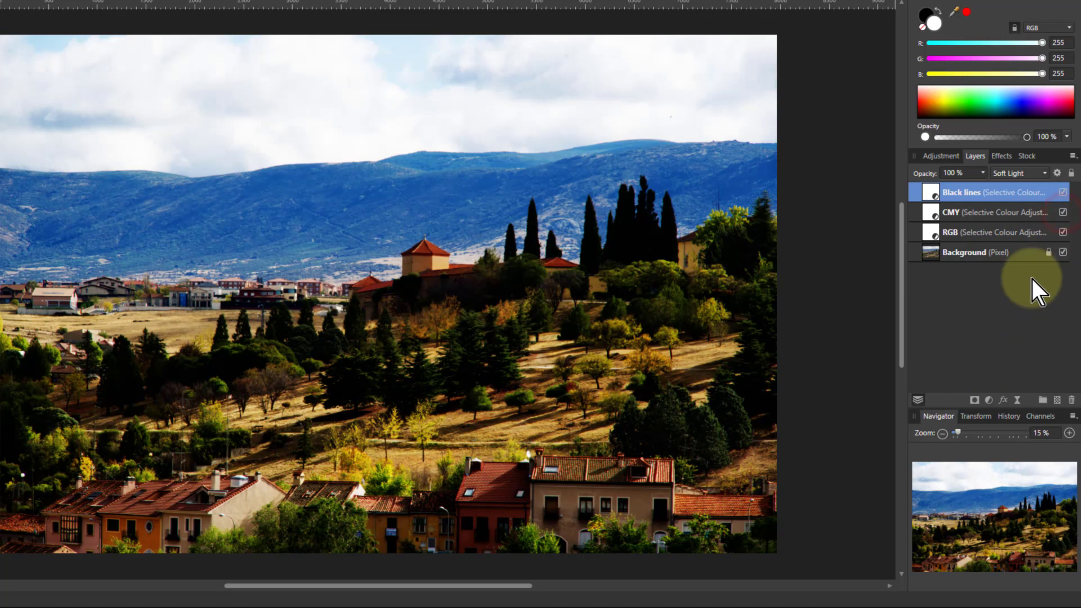
left_click(1063, 232)
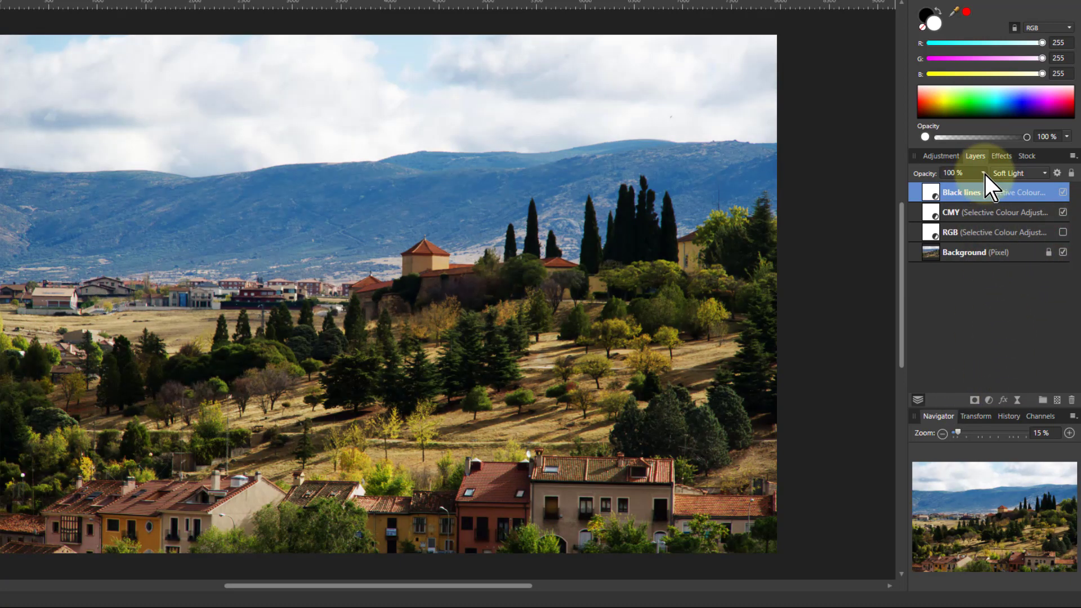